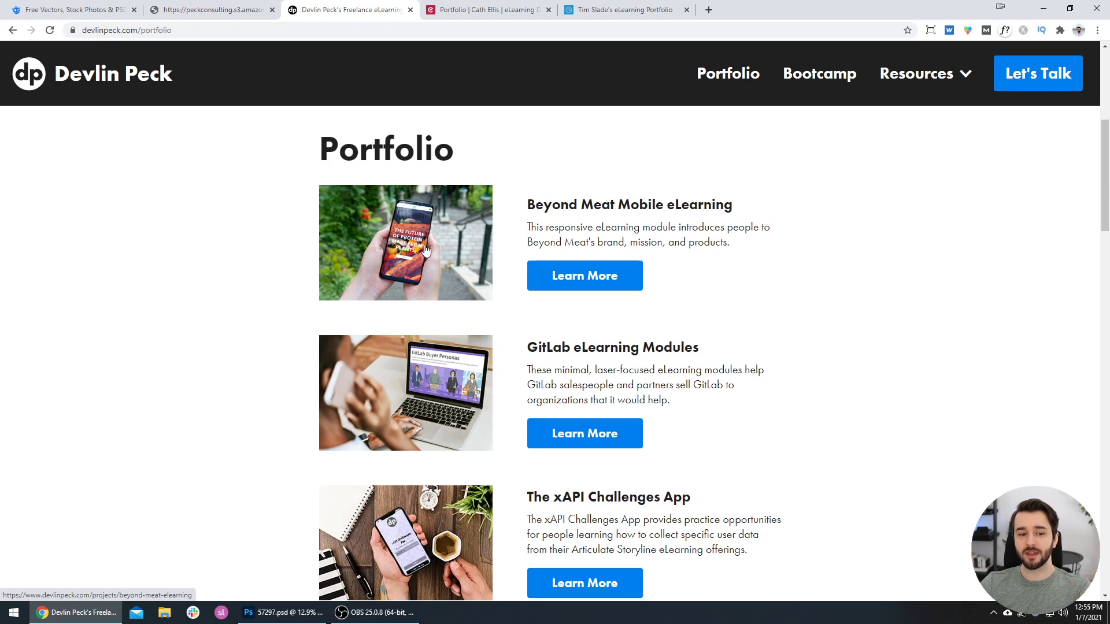
Step: Scroll the Devlin Peck portfolio down to the Medical Librarians, Nurse's Guide and Avocados projects
{"action": "scroll", "coordinate": [426, 250], "scroll_direction": "down", "scroll_amount": 2}
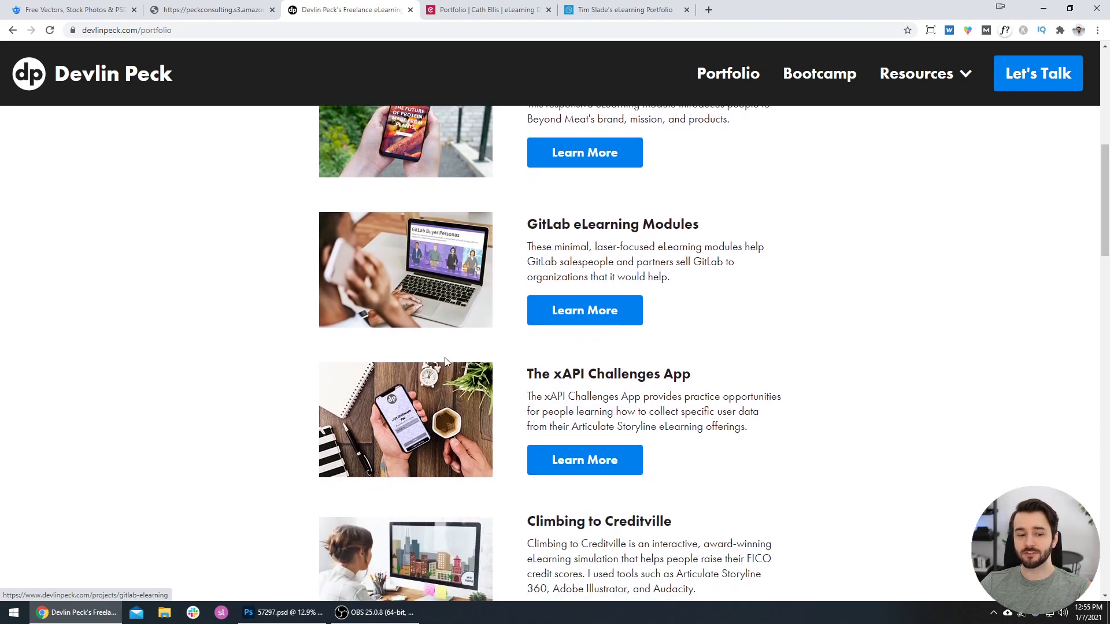
{"action": "scroll", "coordinate": [445, 362], "scroll_direction": "down", "scroll_amount": 9}
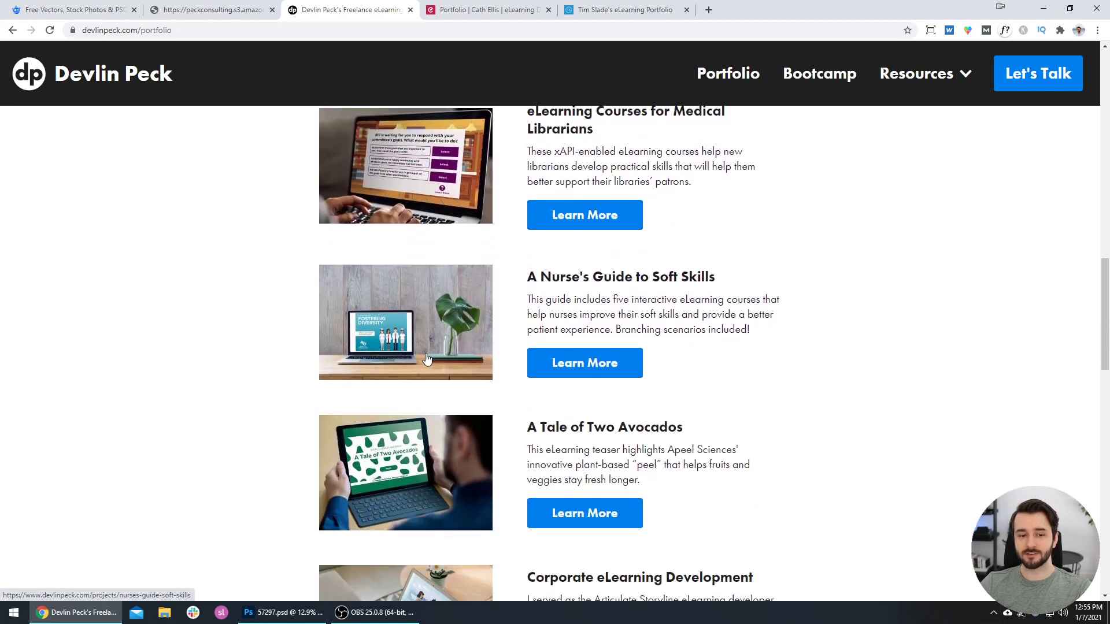
Step: Browse Cath Ellis's thumbnail grid, including the GoDaddy eLearning and Dog Anatomy projects
{"action": "left_click", "coordinate": [489, 5]}
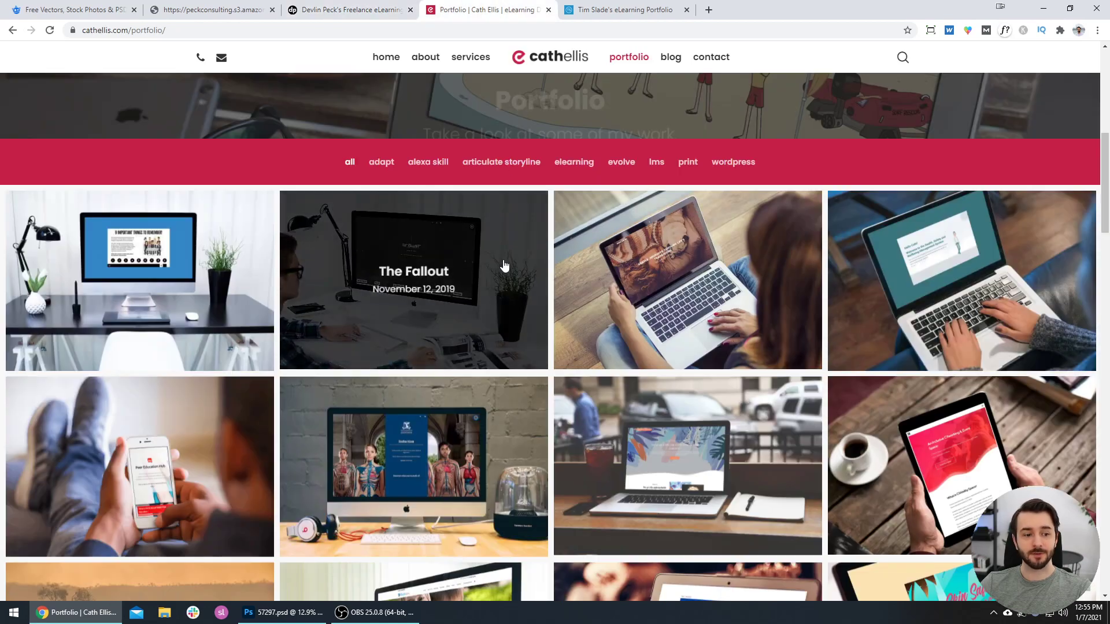
{"action": "scroll", "coordinate": [563, 239], "scroll_direction": "down", "scroll_amount": 2}
{"action": "scroll", "coordinate": [564, 239], "scroll_direction": "down", "scroll_amount": 2}
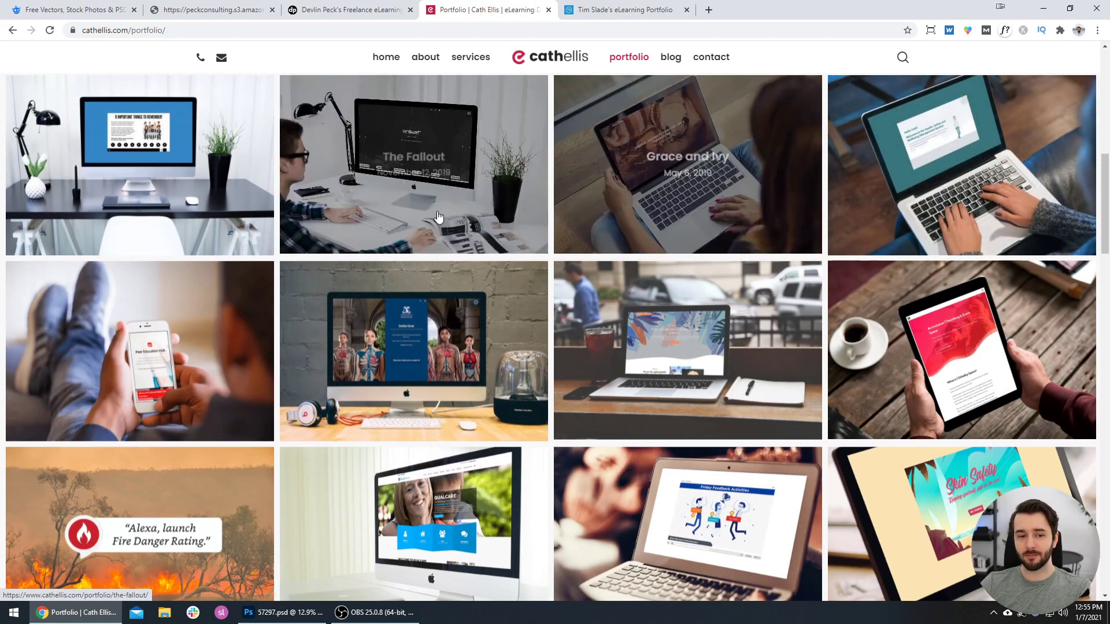
{"action": "scroll", "coordinate": [222, 200], "scroll_direction": "down", "scroll_amount": 2}
{"action": "scroll", "coordinate": [221, 224], "scroll_direction": "down", "scroll_amount": 2}
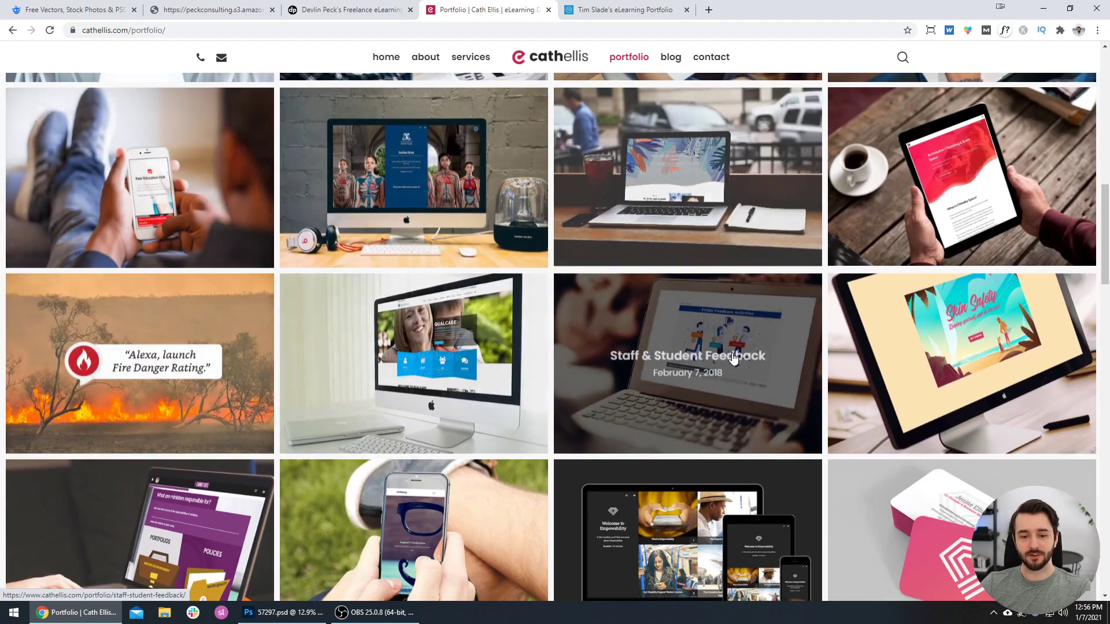
{"action": "scroll", "coordinate": [741, 365], "scroll_direction": "up", "scroll_amount": 1}
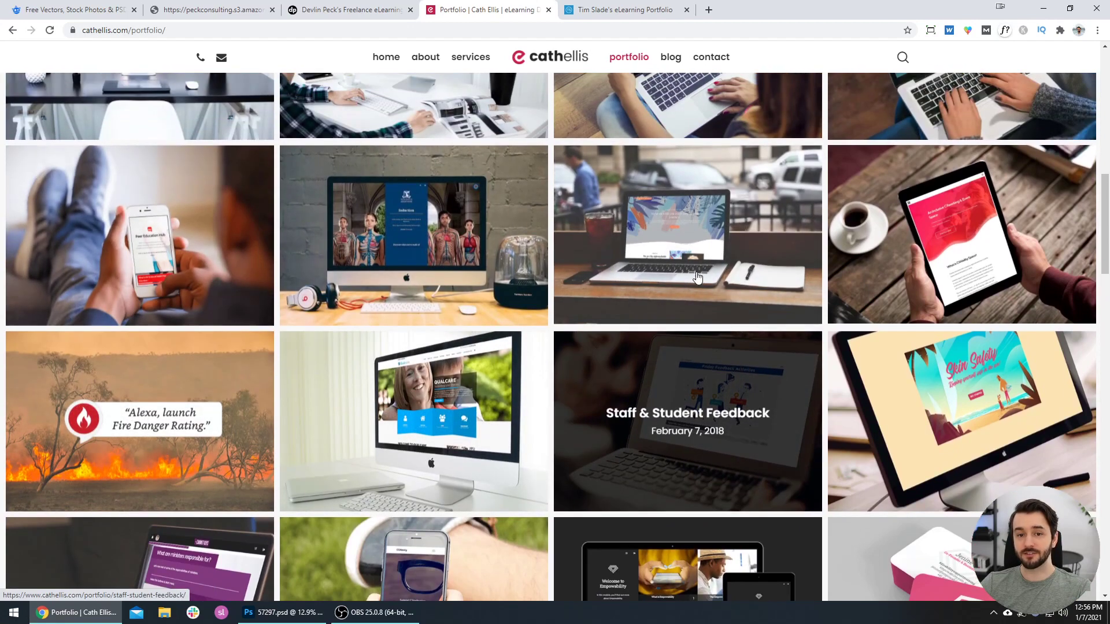
{"action": "key", "text": "ctrl+Tab"}
Step: Scroll Tim Slade's eLearning portfolio down to the Turkey and Angry Customers projects
{"action": "scroll", "coordinate": [657, 334], "scroll_direction": "down", "scroll_amount": 3}
{"action": "scroll", "coordinate": [659, 332], "scroll_direction": "down", "scroll_amount": 8}
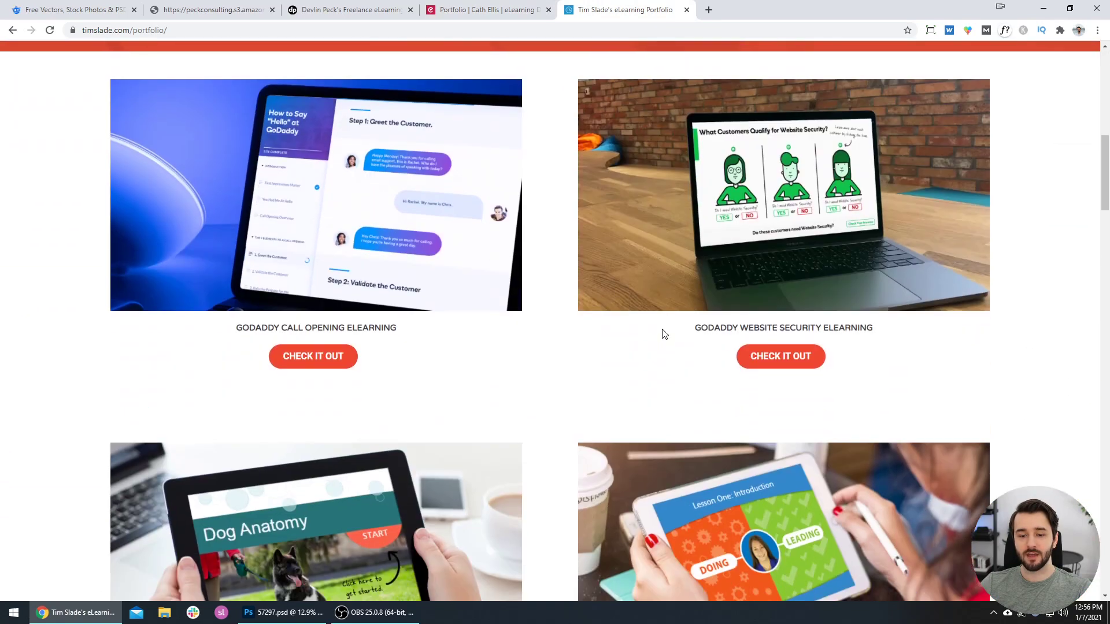
{"action": "scroll", "coordinate": [663, 332], "scroll_direction": "up", "scroll_amount": 1}
{"action": "scroll", "coordinate": [666, 330], "scroll_direction": "down", "scroll_amount": 4}
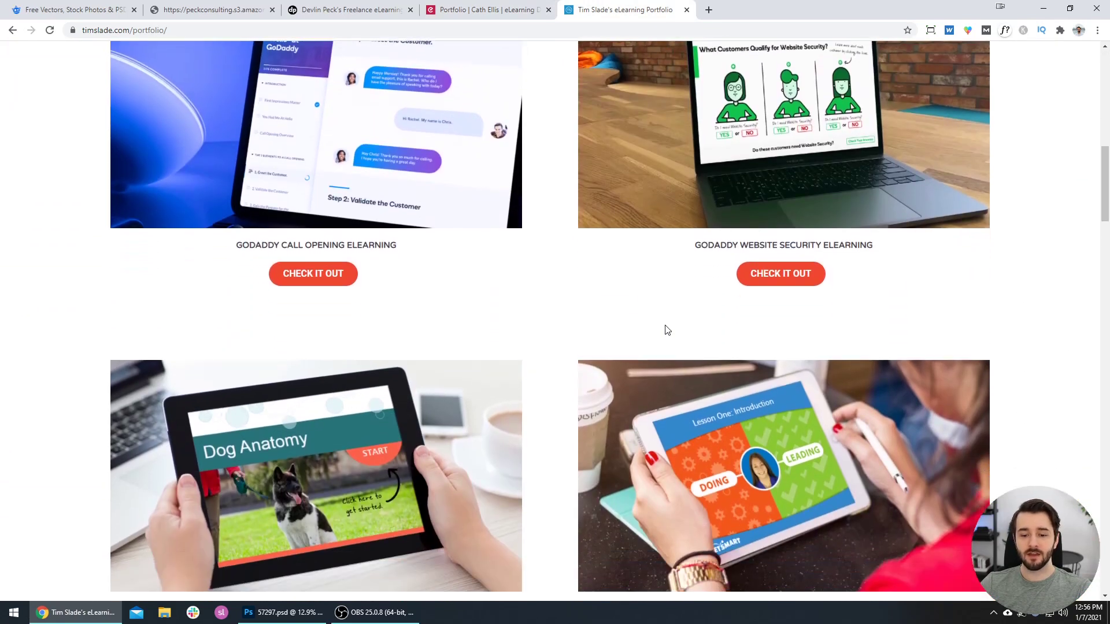
{"action": "scroll", "coordinate": [668, 324], "scroll_direction": "down", "scroll_amount": 4}
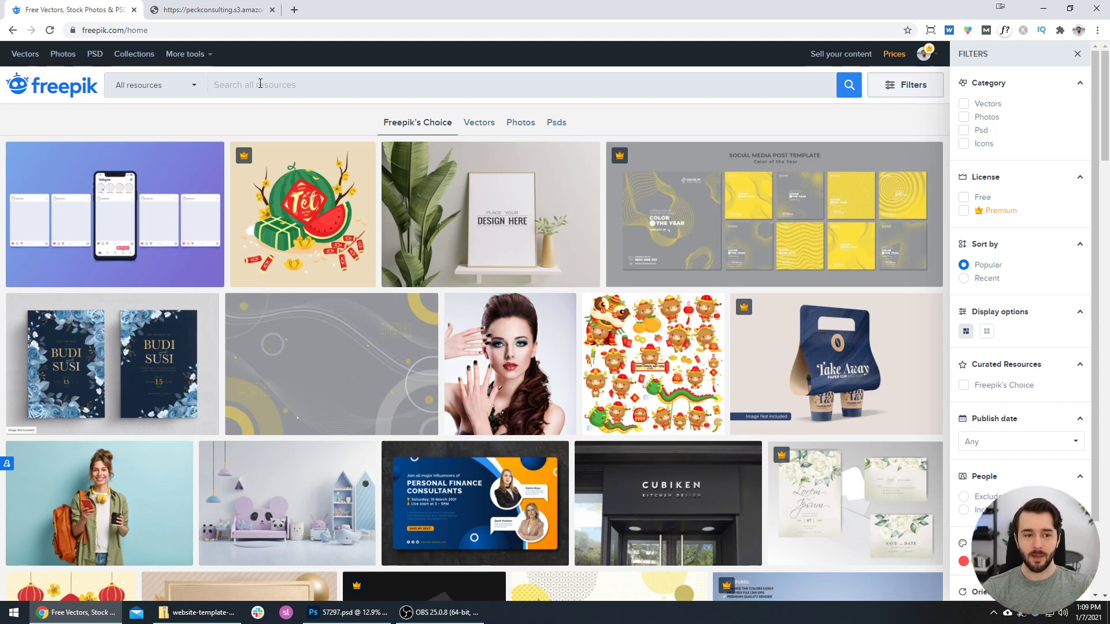
Step: Start a search in the Freepik search box
{"action": "left_click", "coordinate": [261, 84]}
Step: Search Freepik for 'computer mockup' and open the Website template on laptop screen result
{"action": "type", "text": "computer mockup"}
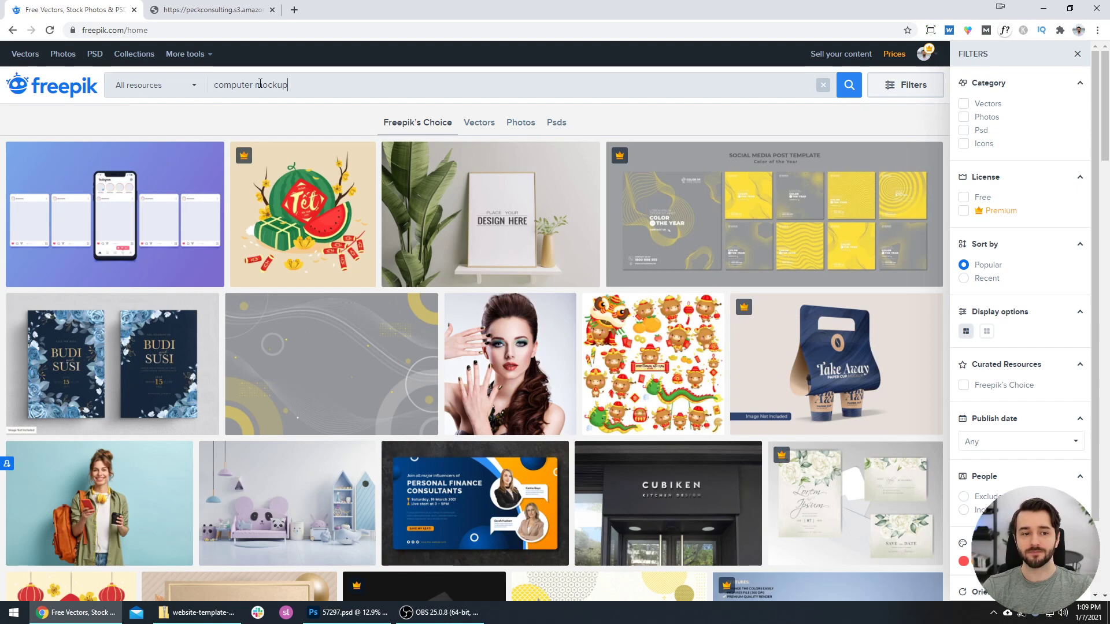
{"action": "key", "text": "Return"}
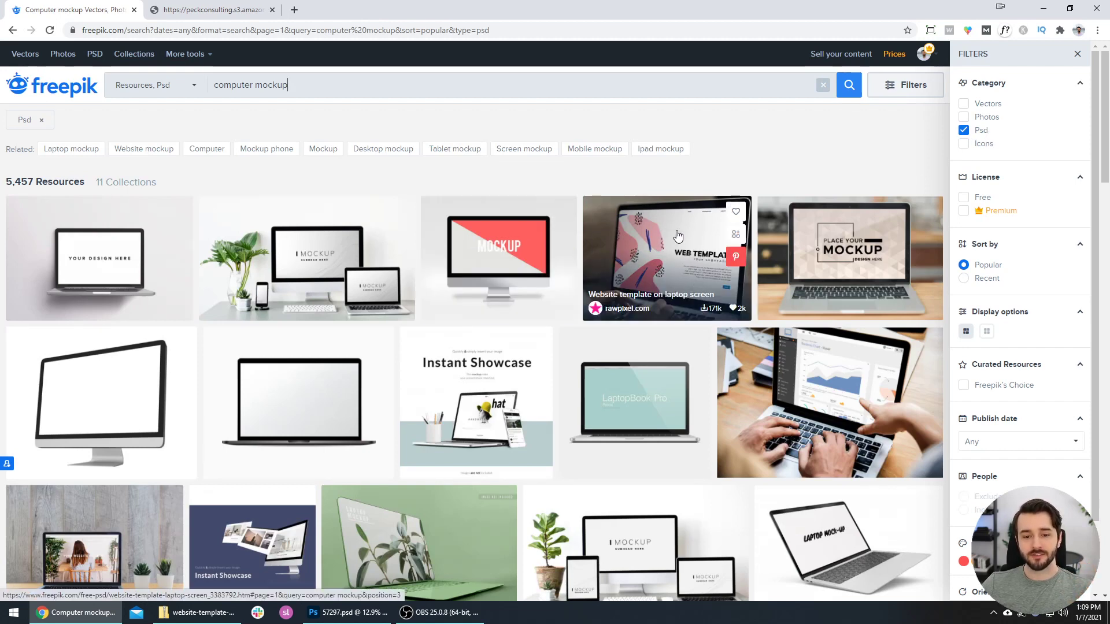
{"action": "left_click", "coordinate": [659, 247]}
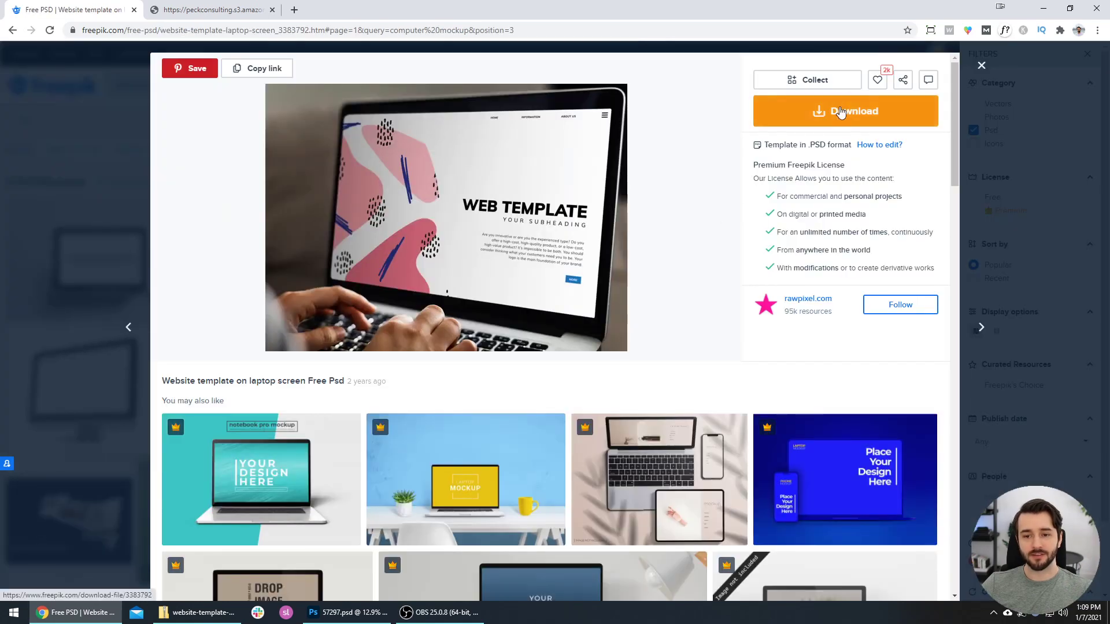
Step: Download the laptop template and open 57297.psd from the downloaded zip
{"action": "left_click", "coordinate": [841, 112]}
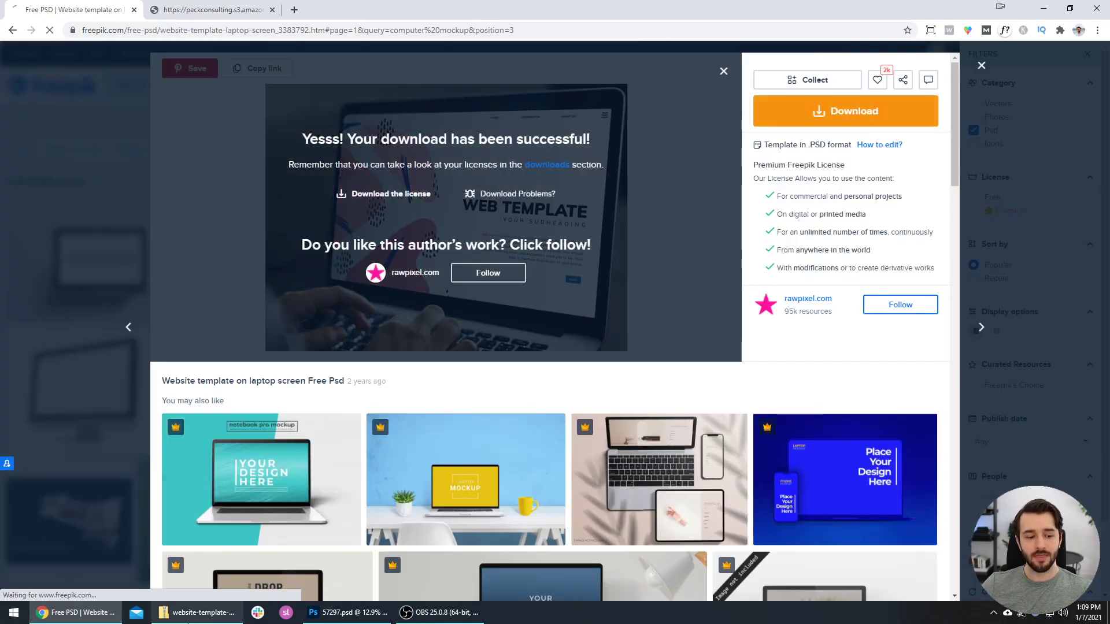
{"action": "left_click", "coordinate": [201, 613]}
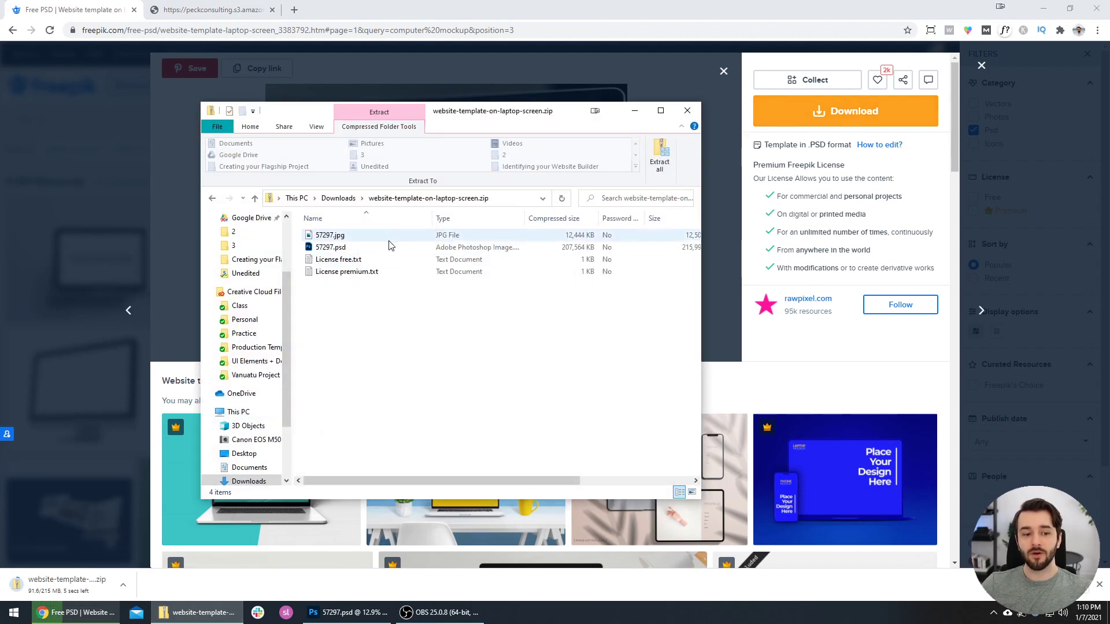
{"action": "left_click", "coordinate": [352, 248]}
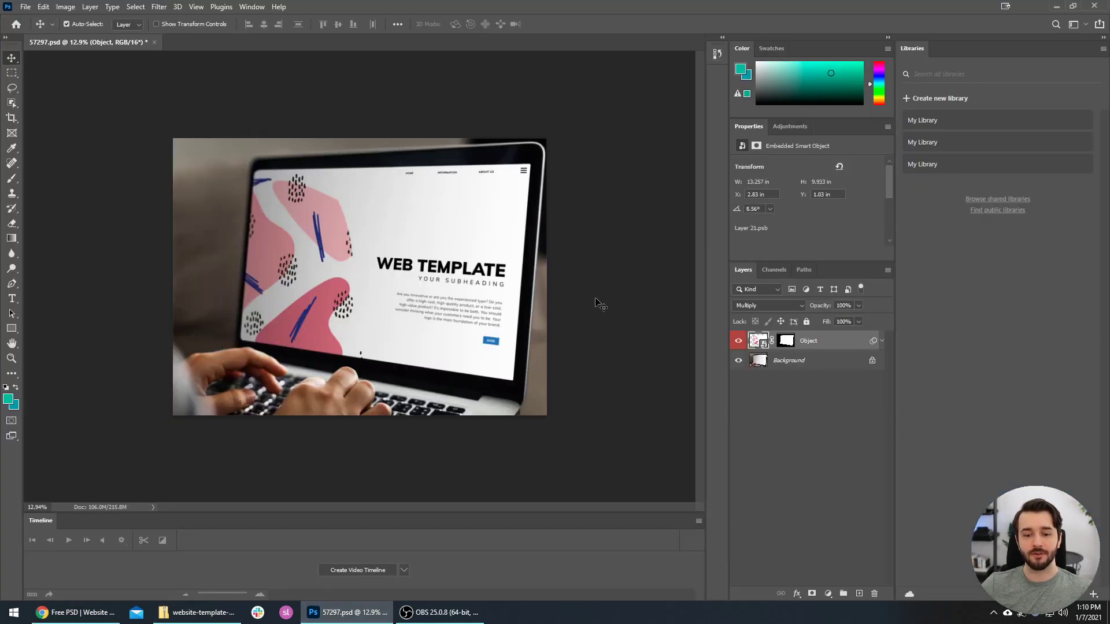
Step: Deselect the Object layer in 57297.psd, then return to Freepik's download confirmation in Chrome
{"action": "left_click", "coordinate": [608, 310]}
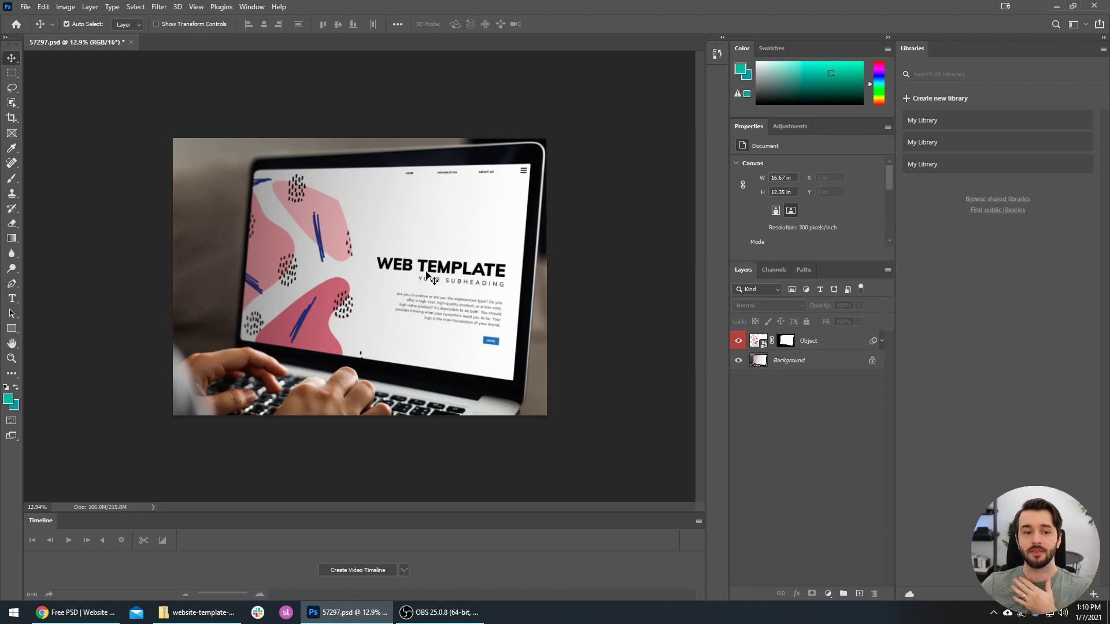
{"action": "left_click", "coordinate": [92, 613]}
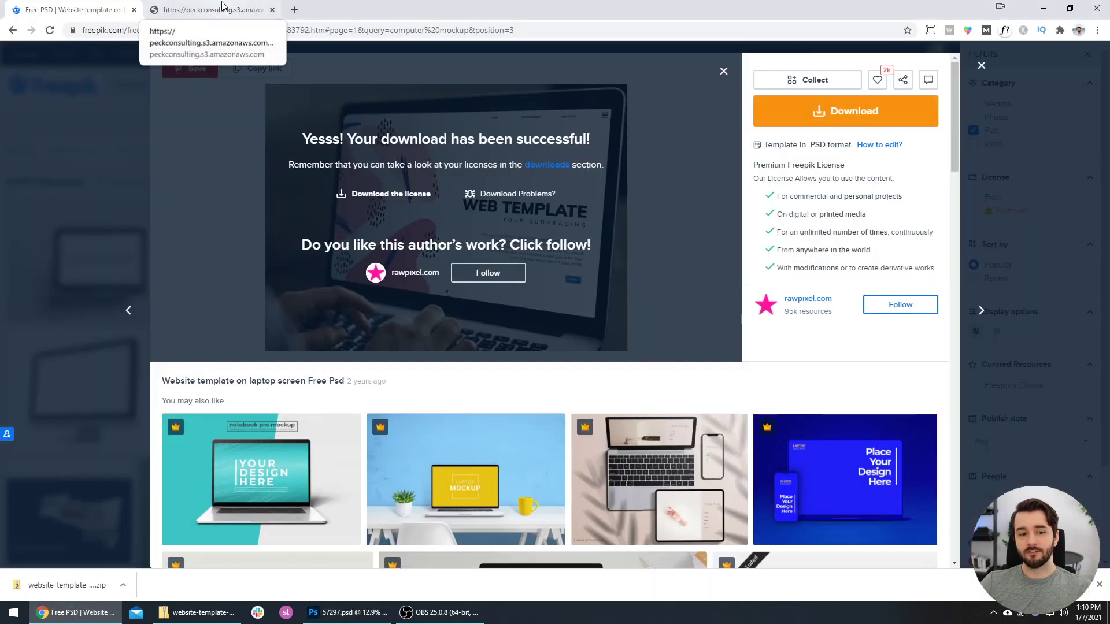
Step: Frame the Beyond Meat page's four benefit icons and Continue prompt for a screen capture
{"action": "left_click", "coordinate": [223, 7]}
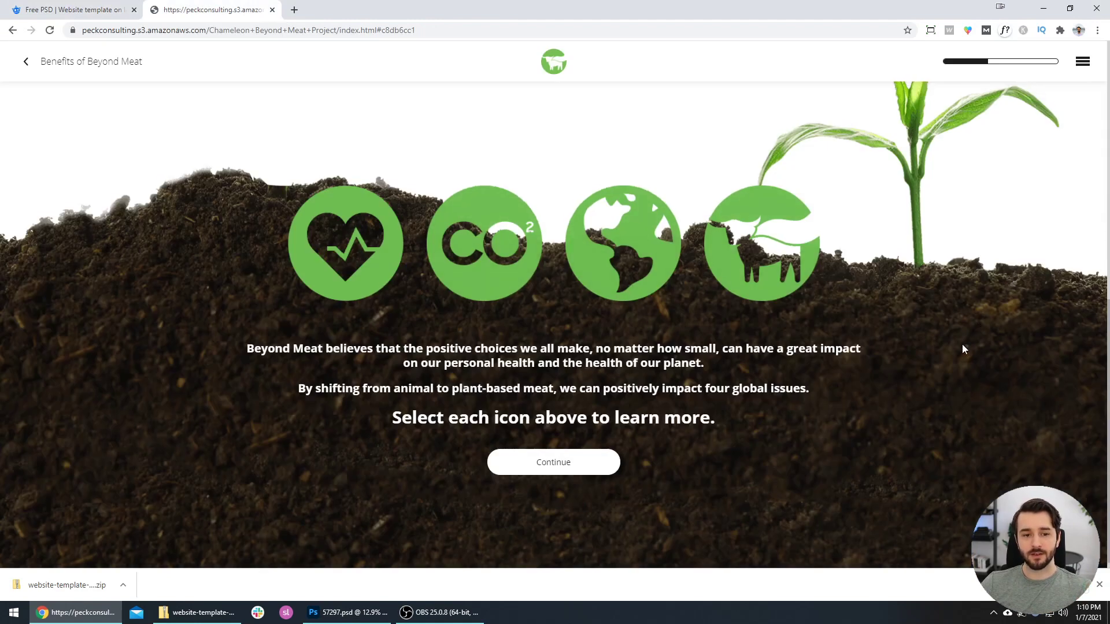
{"action": "scroll", "coordinate": [978, 338], "scroll_direction": "up", "scroll_amount": 5}
{"action": "scroll", "coordinate": [978, 337], "scroll_direction": "down", "scroll_amount": 3}
{"action": "scroll", "coordinate": [979, 340], "scroll_direction": "down", "scroll_amount": 3}
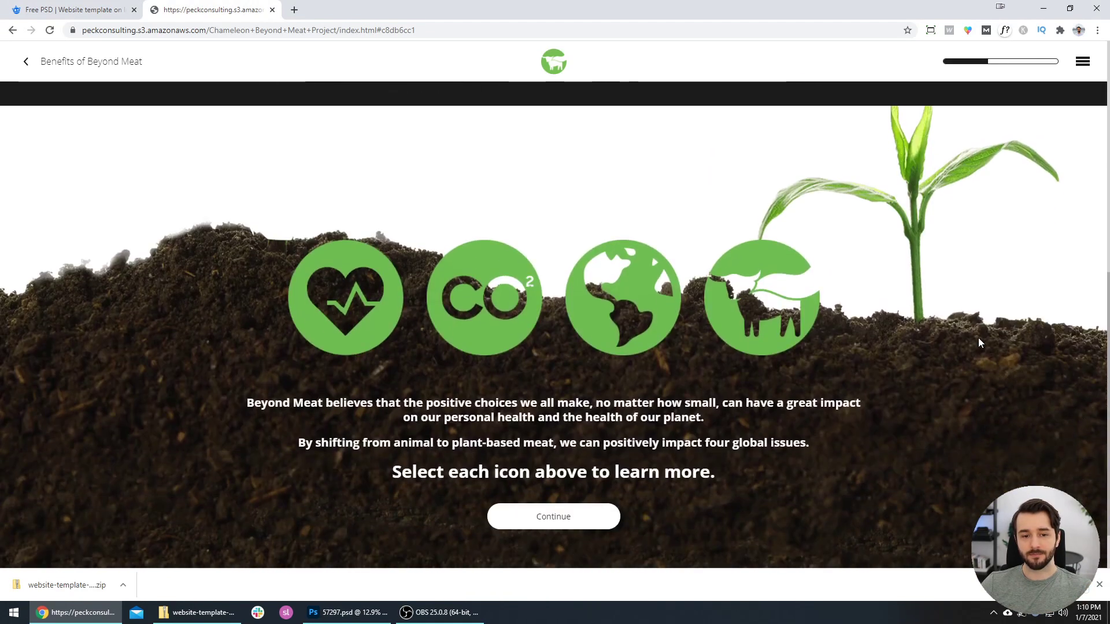
{"action": "scroll", "coordinate": [985, 332], "scroll_direction": "up", "scroll_amount": 1}
{"action": "scroll", "coordinate": [987, 335], "scroll_direction": "down", "scroll_amount": 1}
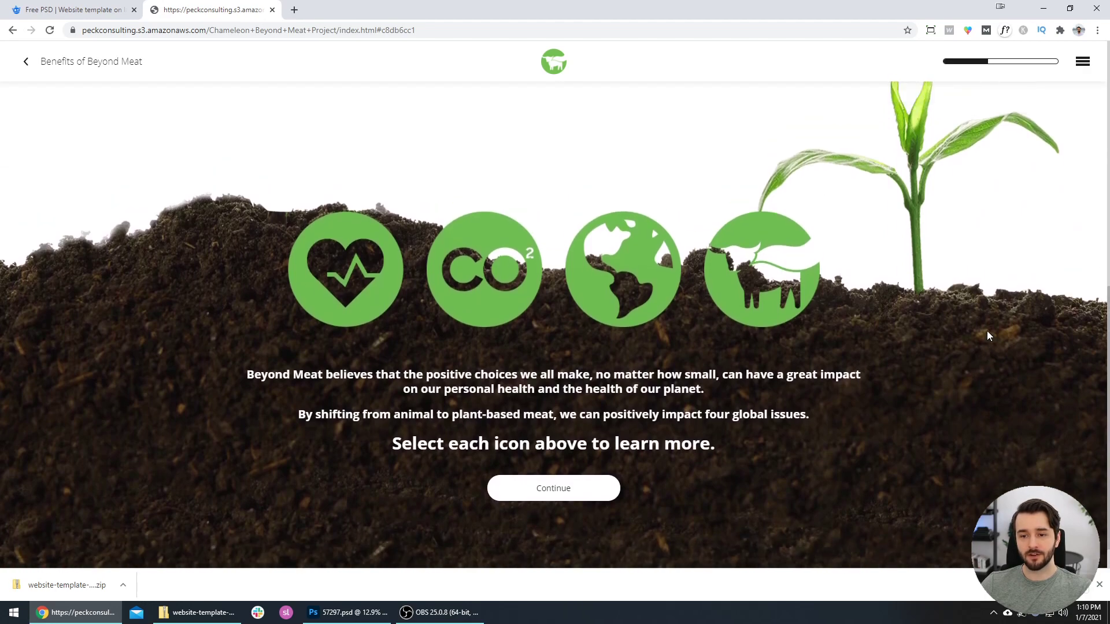
{"action": "scroll", "coordinate": [986, 335], "scroll_direction": "up", "scroll_amount": 5}
{"action": "scroll", "coordinate": [986, 335], "scroll_direction": "down", "scroll_amount": 3}
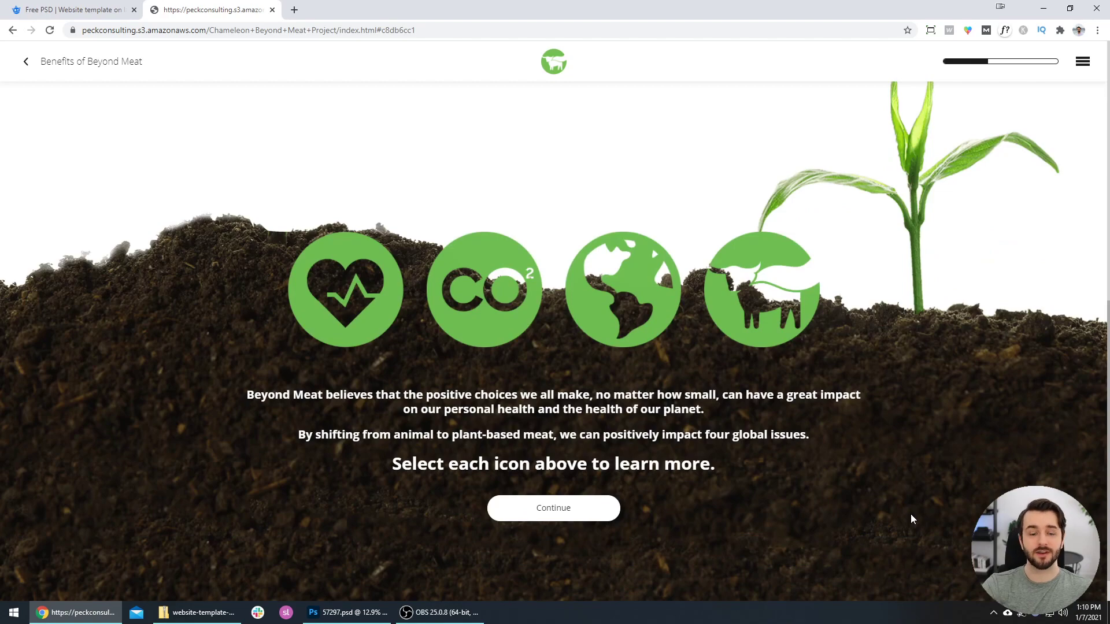
{"action": "key", "text": "Print"}
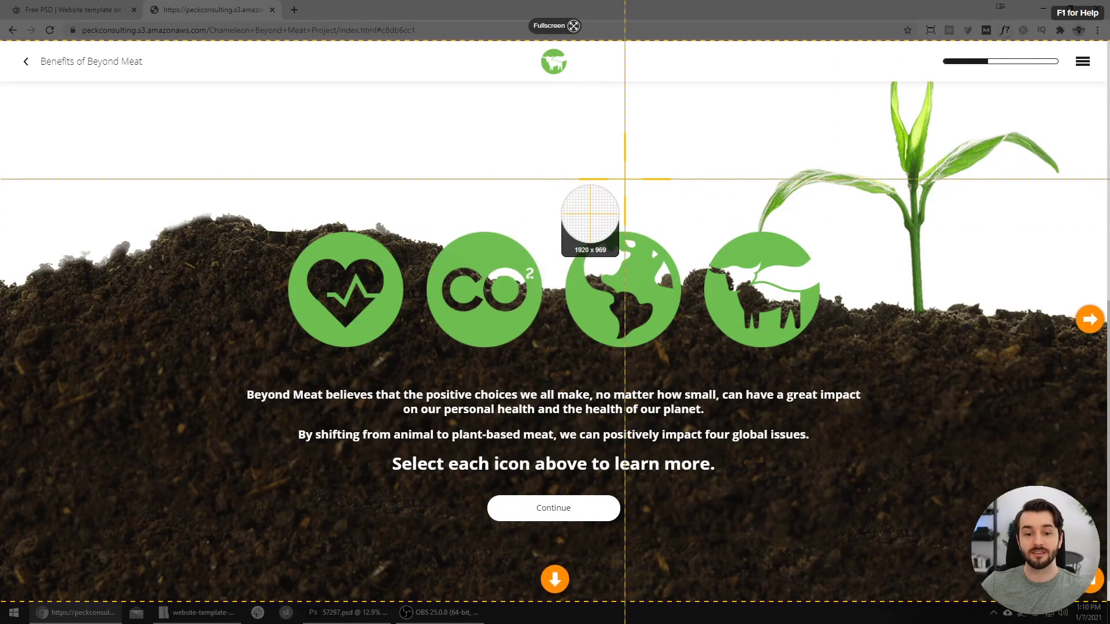
Step: Capture the browser window, trim it to 1913×968 px, and save screenshot.png to the Desktop
{"action": "left_click", "coordinate": [624, 179]}
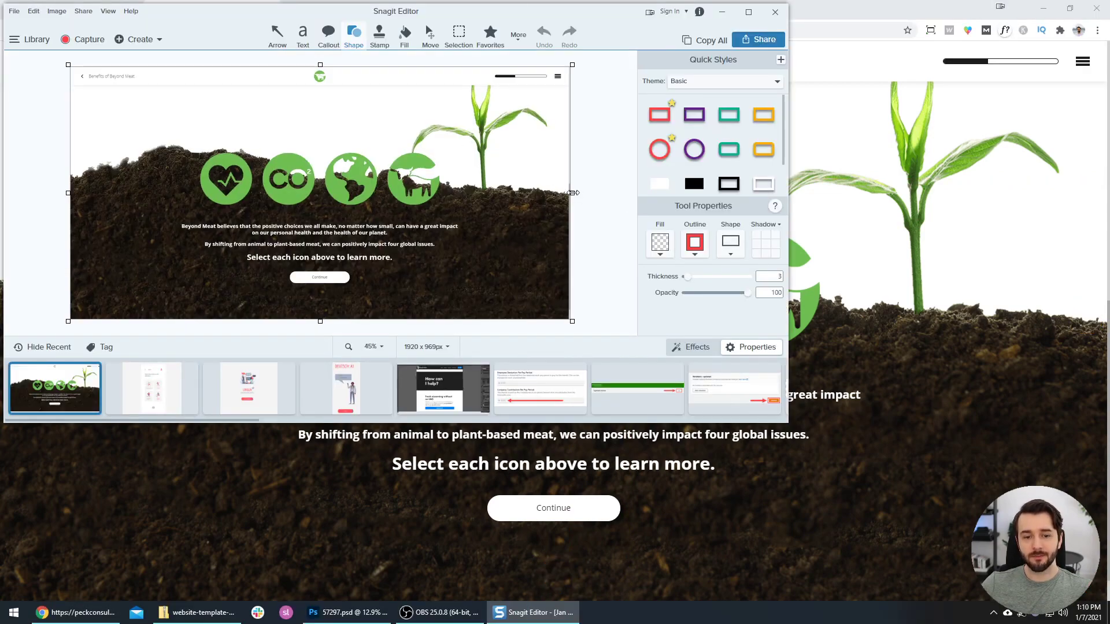
{"action": "left_click_drag", "start_coordinate": [571, 193], "coordinate": [570, 195]}
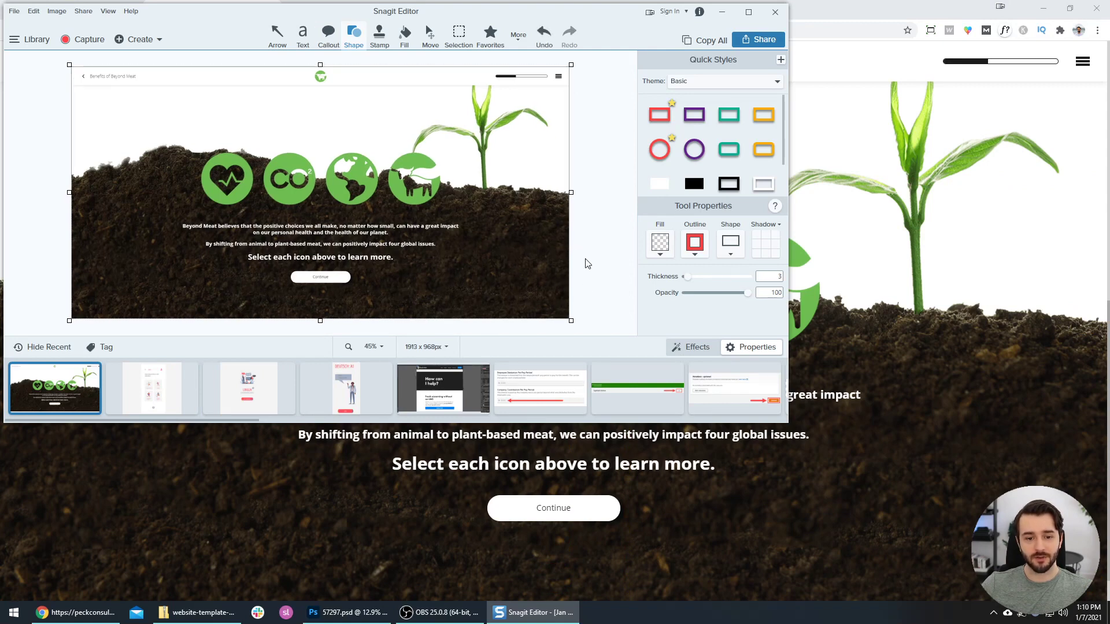
{"action": "left_click", "coordinate": [758, 39]}
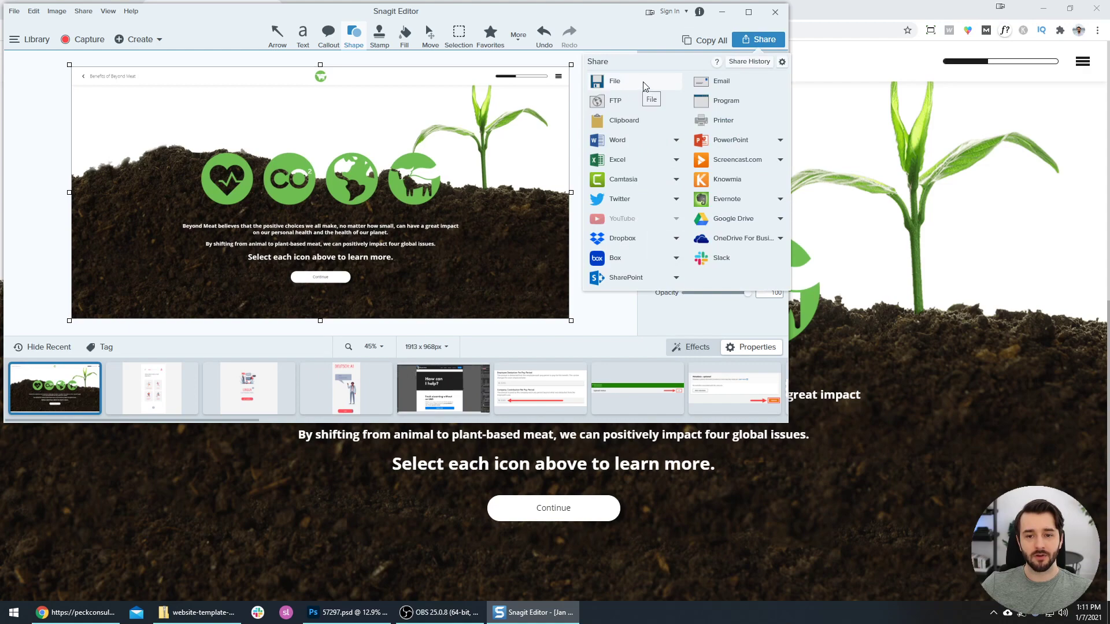
{"action": "left_click", "coordinate": [646, 86]}
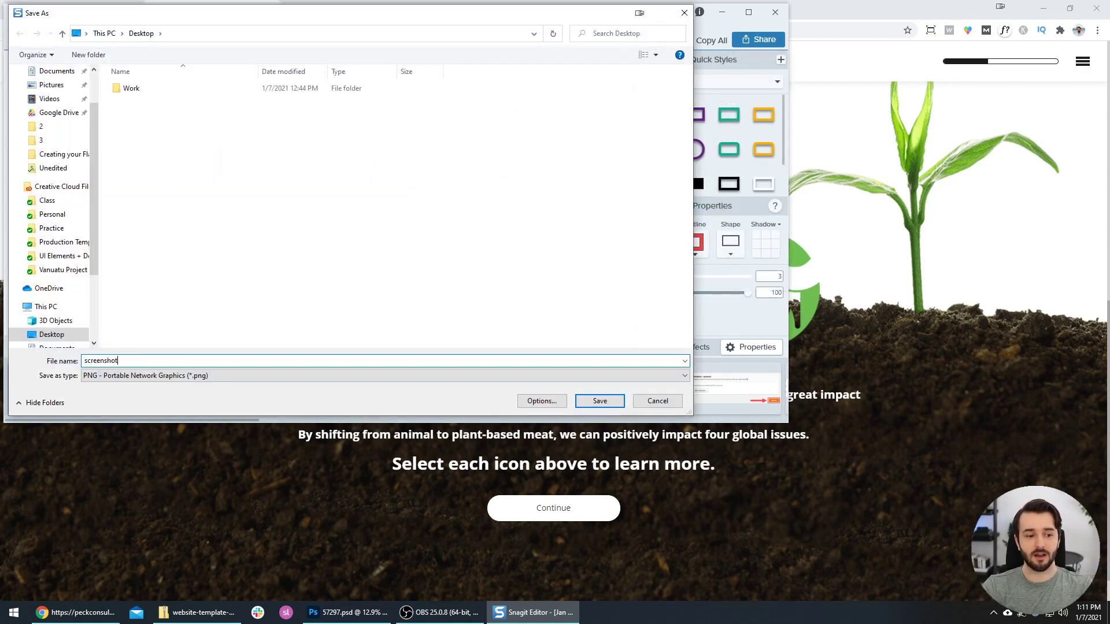
{"action": "key", "text": "Return"}
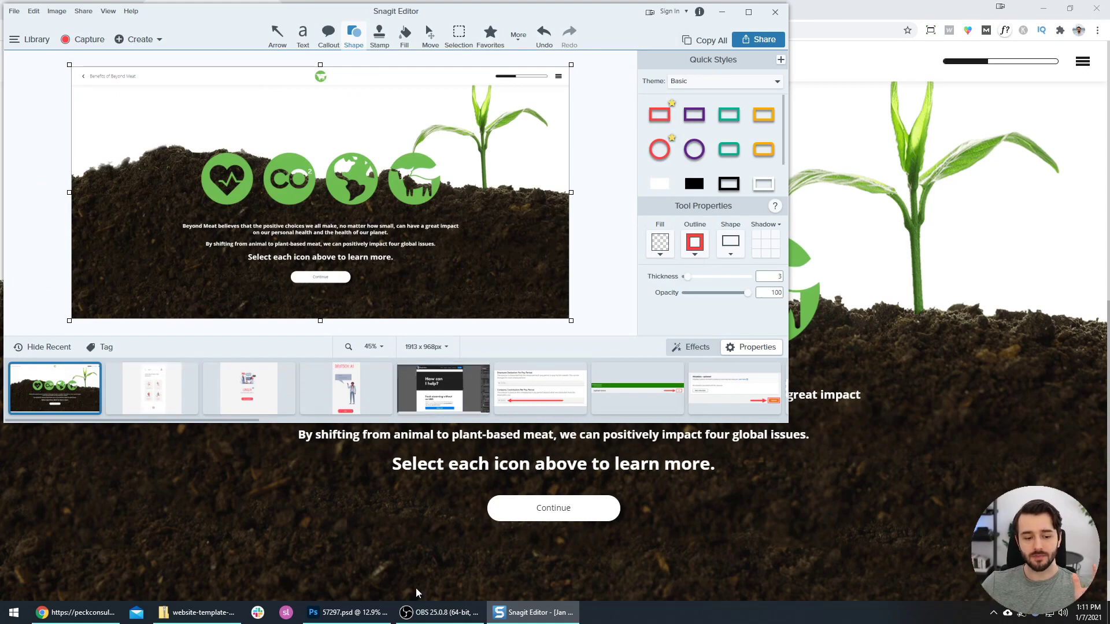
{"action": "left_click", "coordinate": [370, 612]}
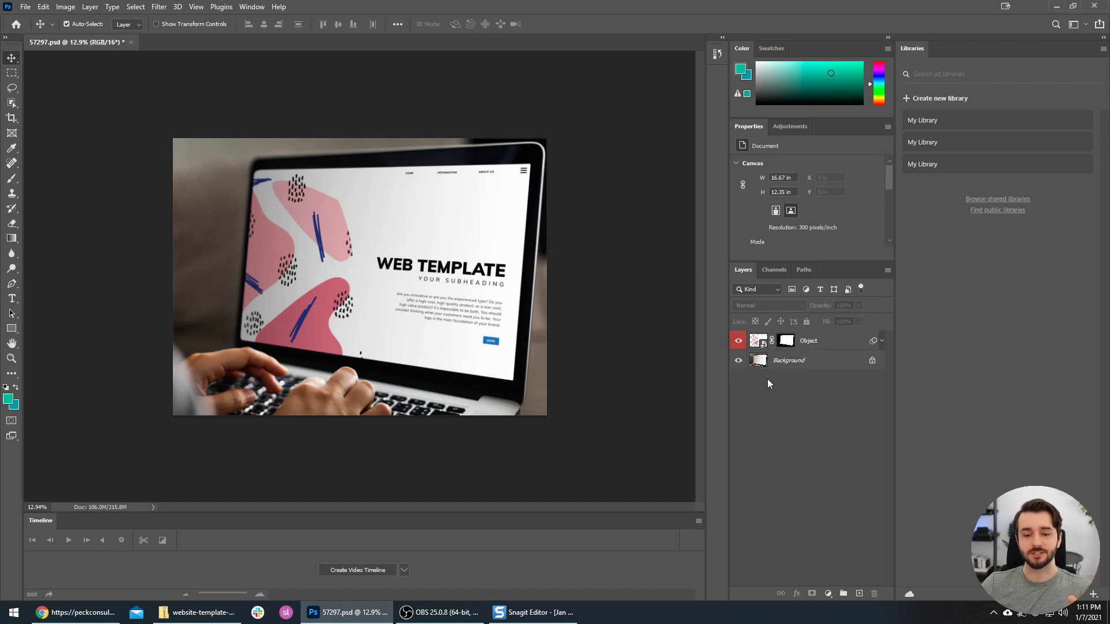
Step: Open the Object layer's smart object as Layer 212.psb, then bring the mockup's folder forward
{"action": "double_click", "coordinate": [759, 341]}
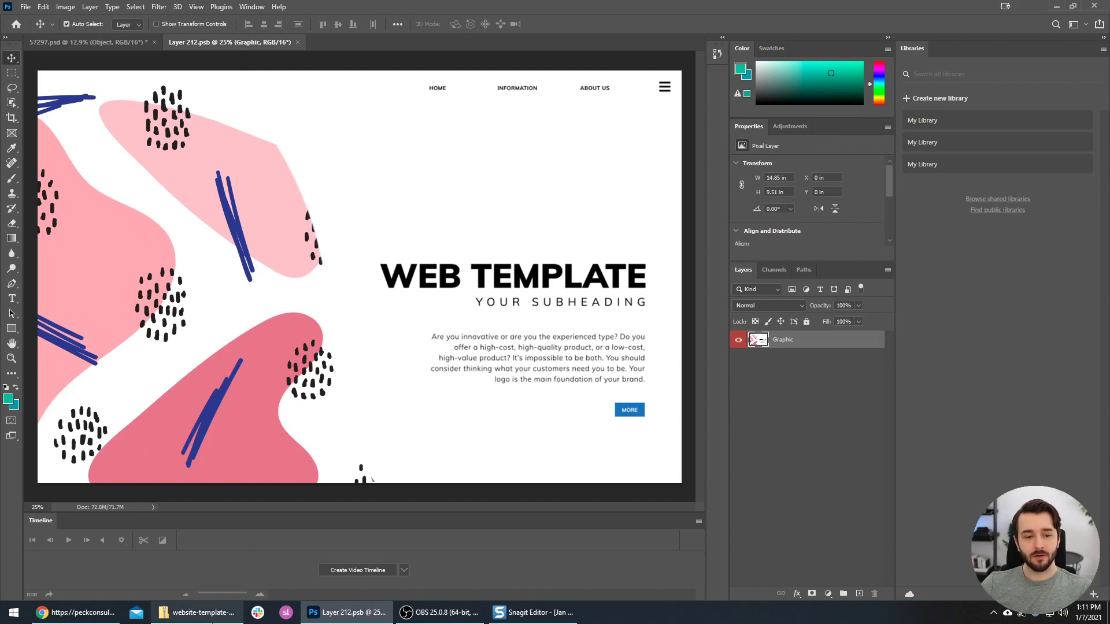
{"action": "left_click", "coordinate": [211, 617]}
Step: Place screenshot.png from the Desktop into Layer 212.psb as a layer above Graphic
{"action": "left_click_drag", "start_coordinate": [508, 116], "coordinate": [857, 113]}
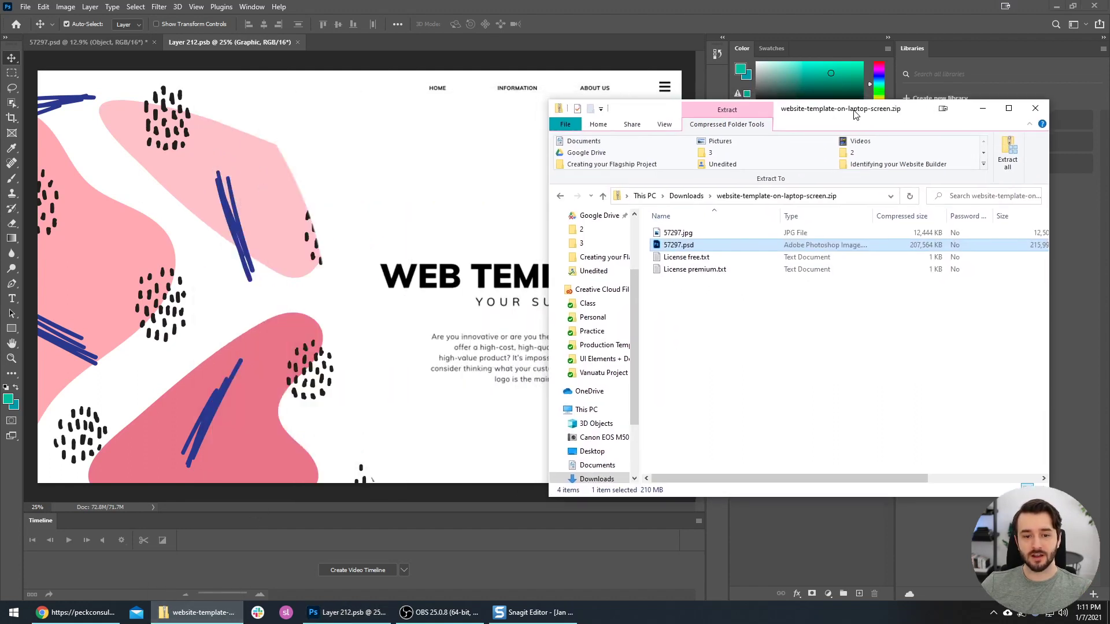
{"action": "scroll", "coordinate": [584, 260], "scroll_direction": "up", "scroll_amount": 3}
{"action": "left_click", "coordinate": [592, 215]}
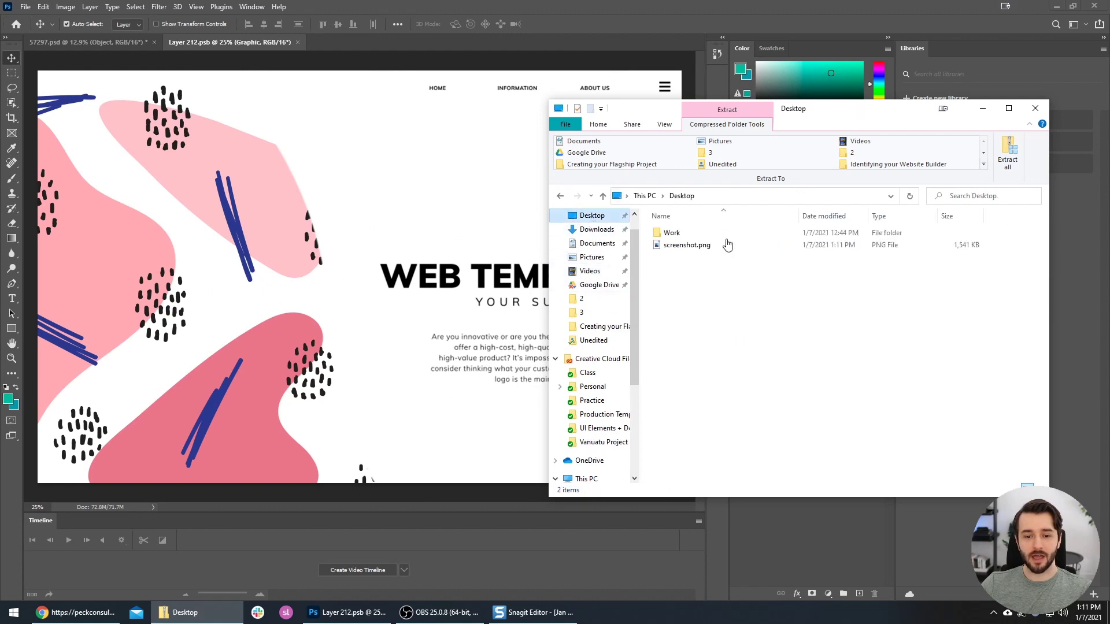
{"action": "left_click_drag", "start_coordinate": [699, 247], "coordinate": [382, 237]}
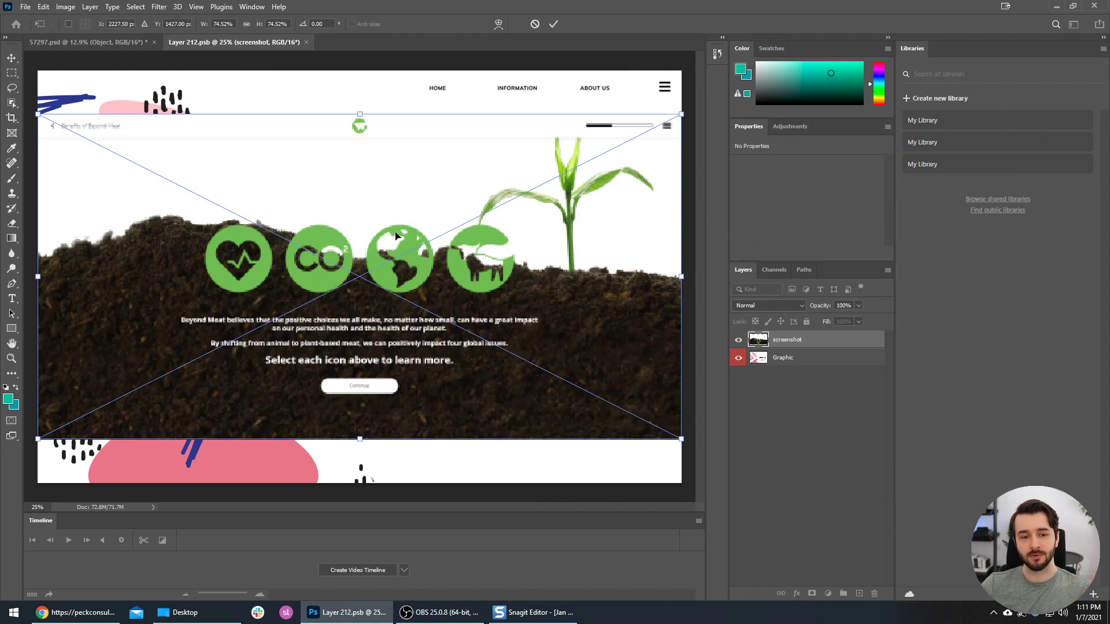
{"action": "key", "text": "Return"}
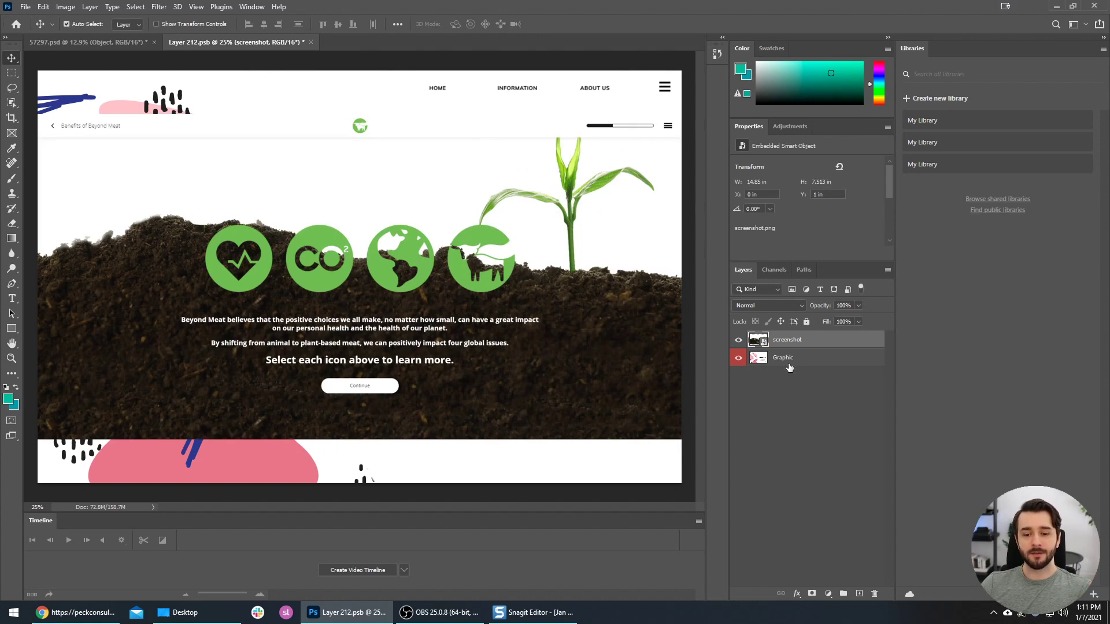
{"action": "left_click", "coordinate": [809, 363]}
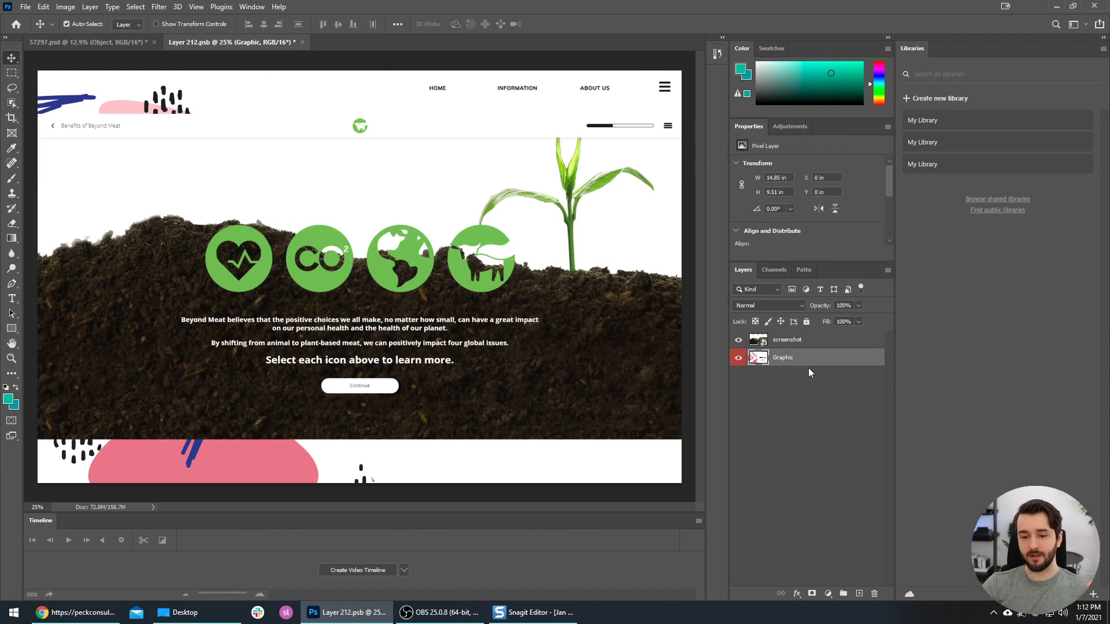
Step: Delete the Graphic layer and draw a rectangle covering the whole canvas
{"action": "key", "text": "Delete"}
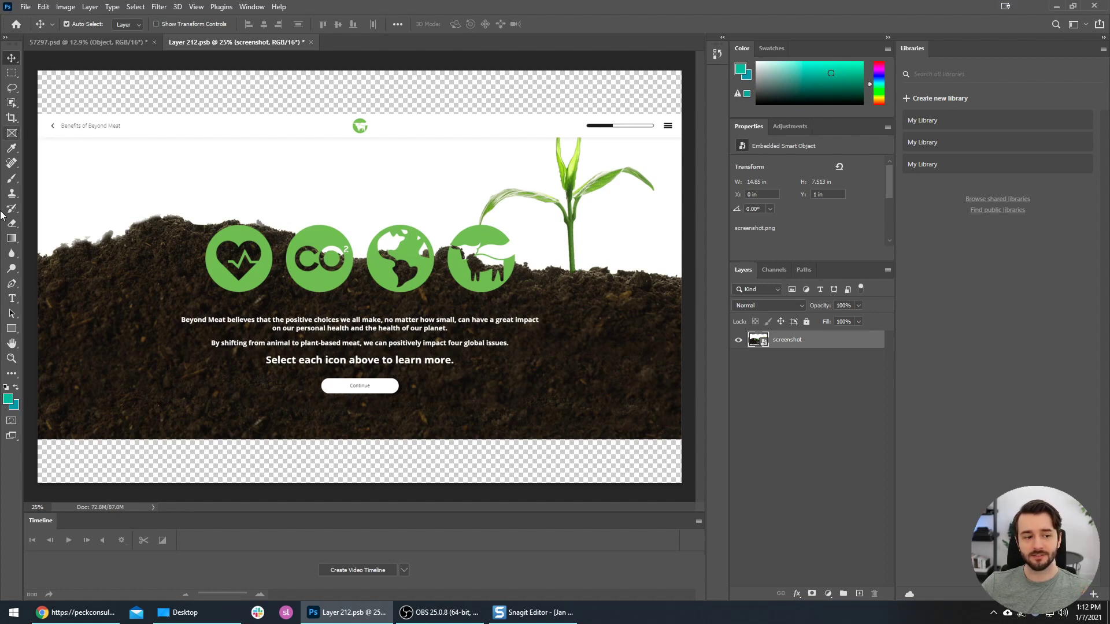
{"action": "left_click", "coordinate": [11, 329]}
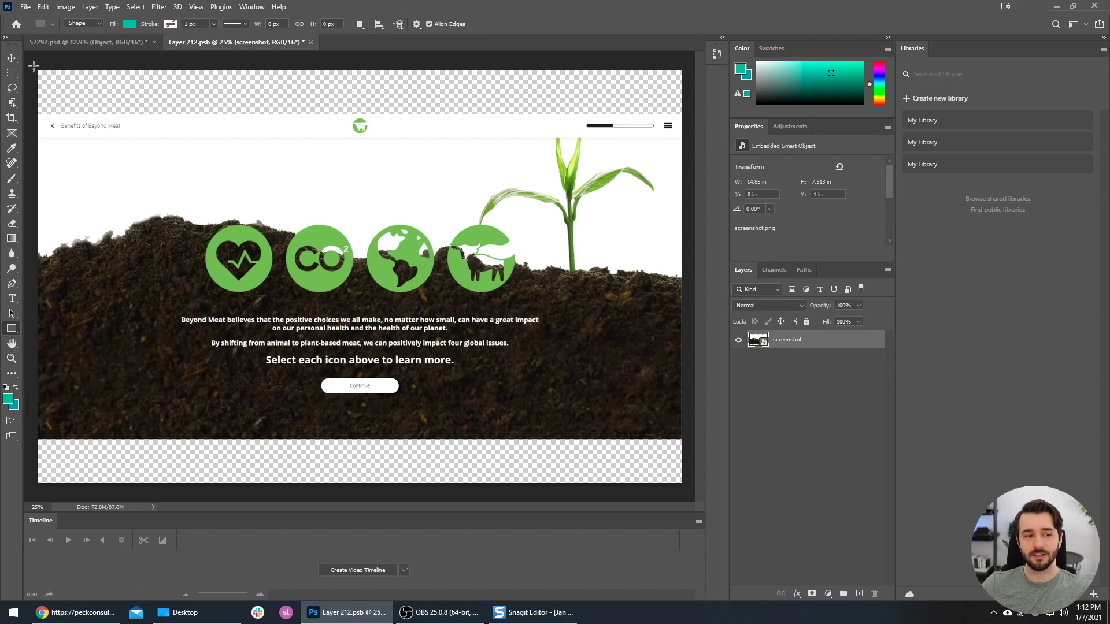
{"action": "left_click_drag", "start_coordinate": [33, 65], "coordinate": [685, 492]}
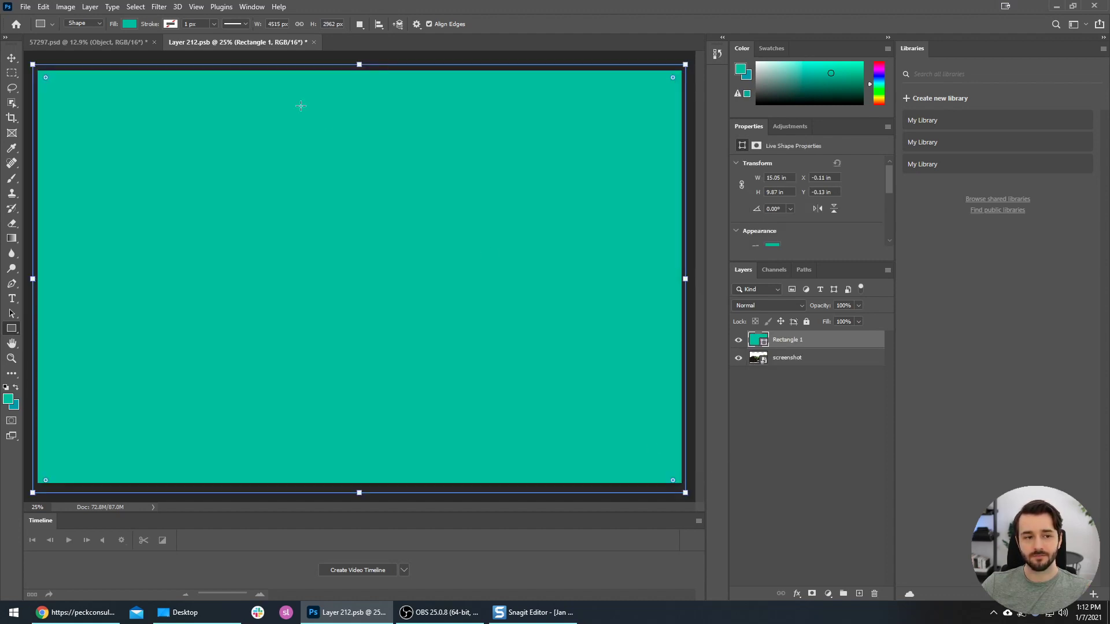
Step: Fill the rectangle with white and move it beneath the screenshot layer
{"action": "left_click", "coordinate": [129, 24]}
{"action": "left_click", "coordinate": [59, 85]}
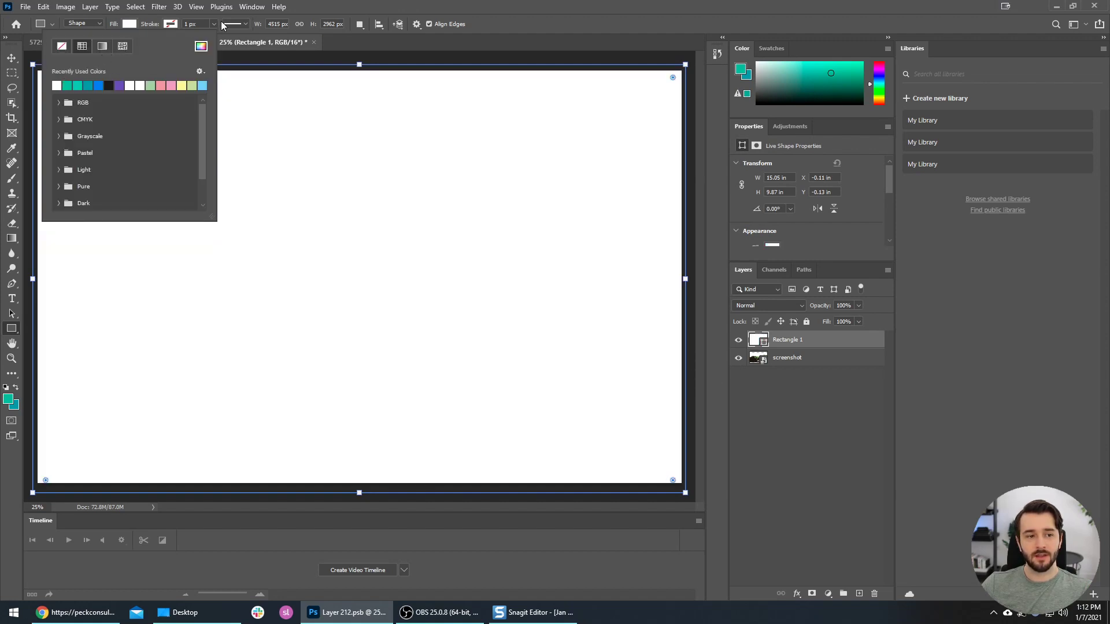
{"action": "left_click", "coordinate": [436, 46]}
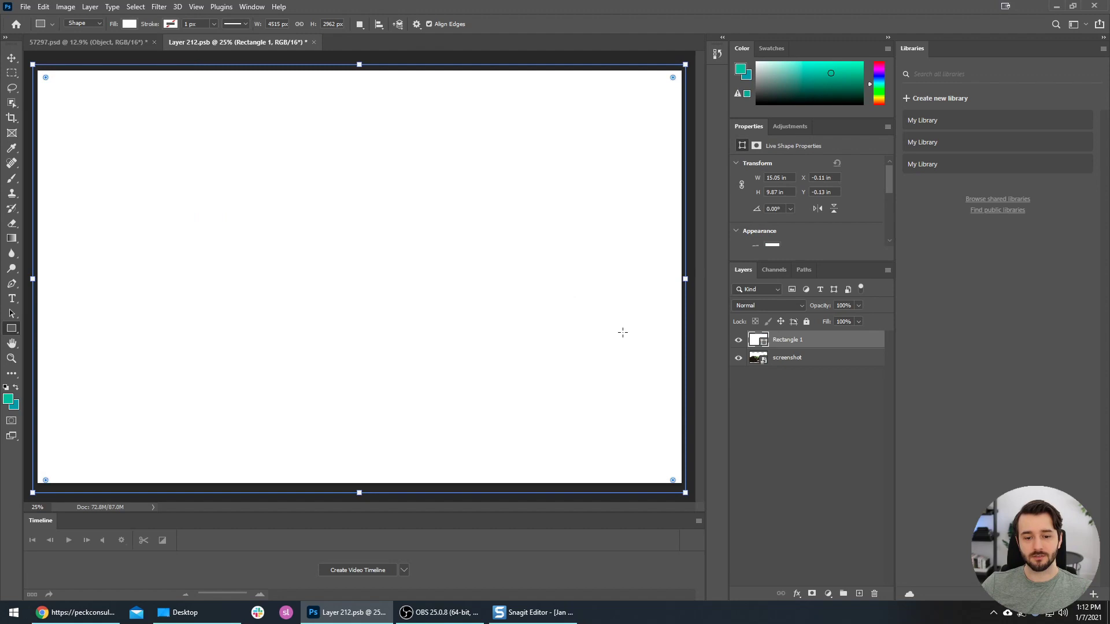
{"action": "key", "text": "Return"}
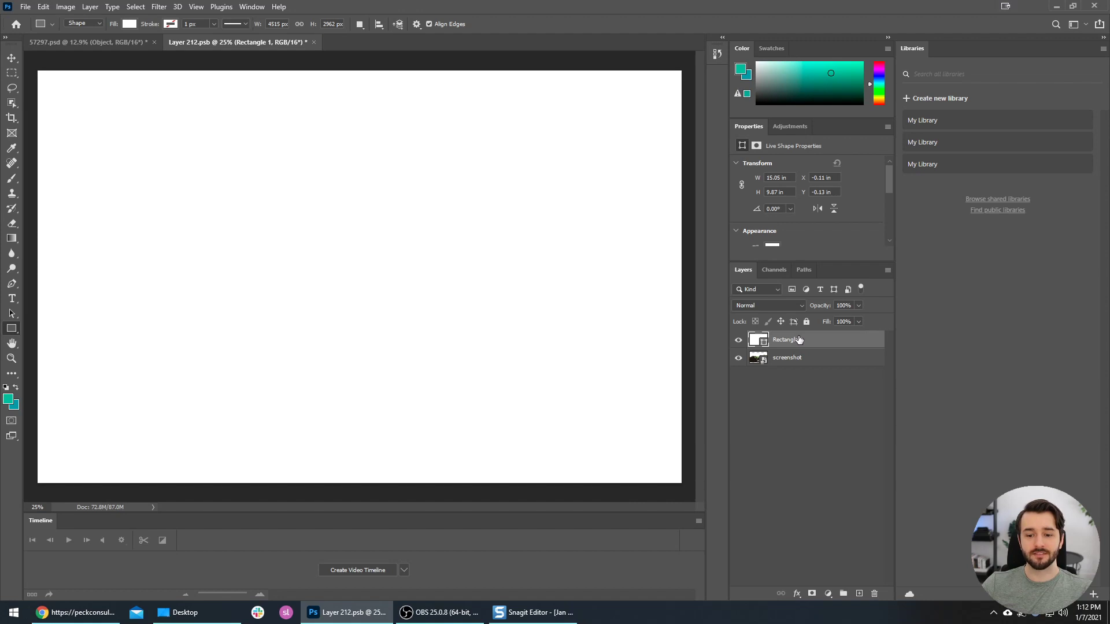
{"action": "left_click_drag", "start_coordinate": [800, 339], "coordinate": [801, 363]}
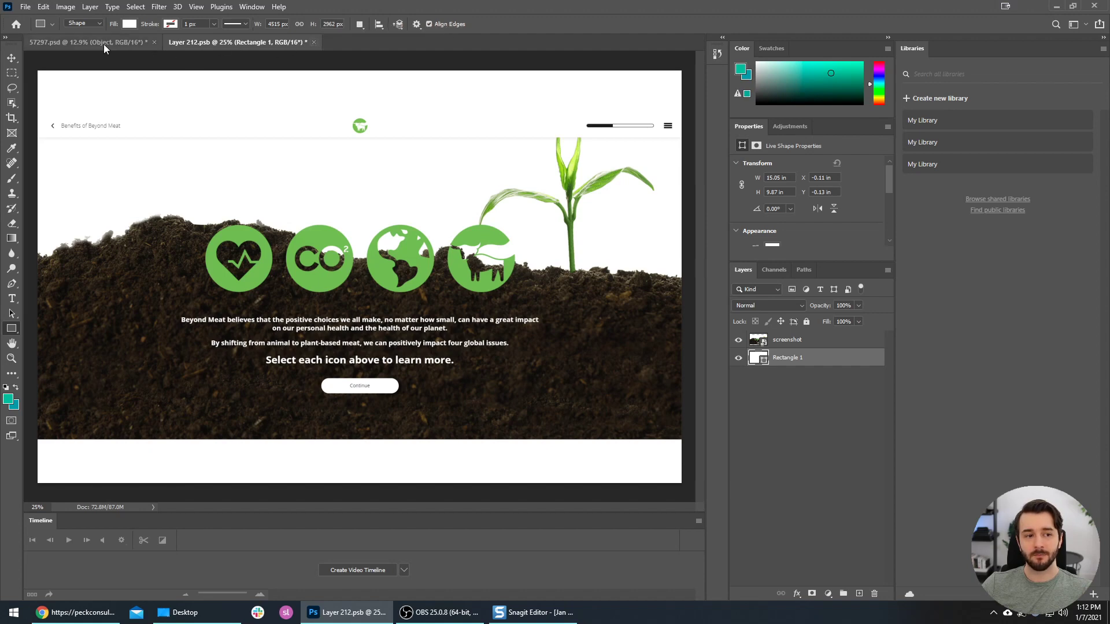
Step: Close Layer 212.psb and save its changes when asked
{"action": "left_click", "coordinate": [314, 43]}
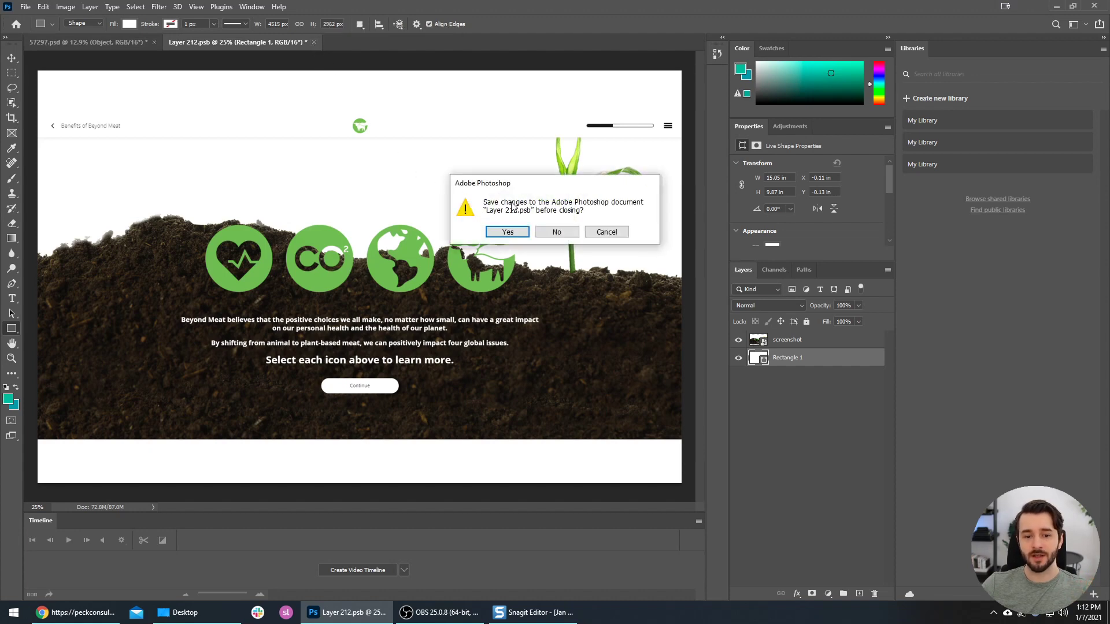
{"action": "left_click", "coordinate": [504, 234]}
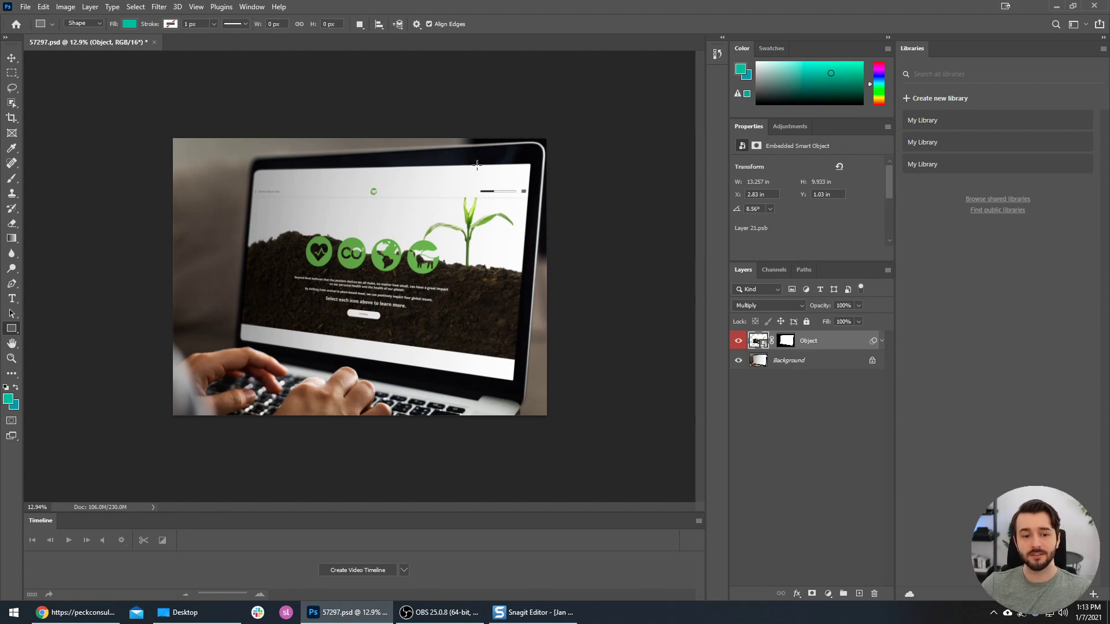
Step: In Save for Web (Legacy), change the export width from 5000 px to 800 px
{"action": "left_click", "coordinate": [25, 7]}
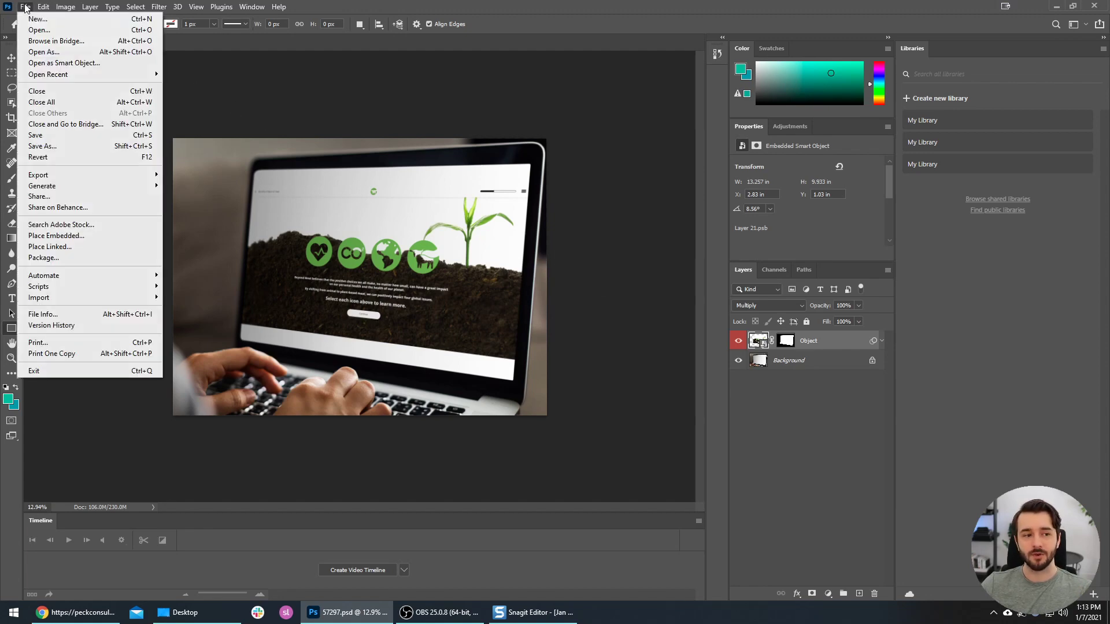
{"action": "mouse_move", "coordinate": [63, 178]}
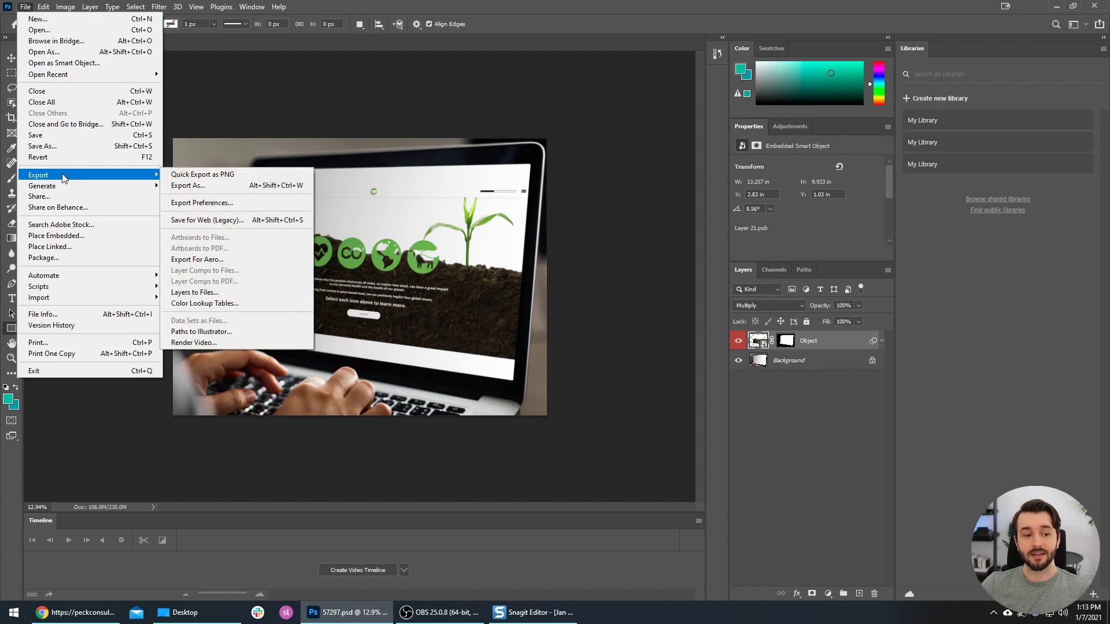
{"action": "left_click", "coordinate": [256, 225]}
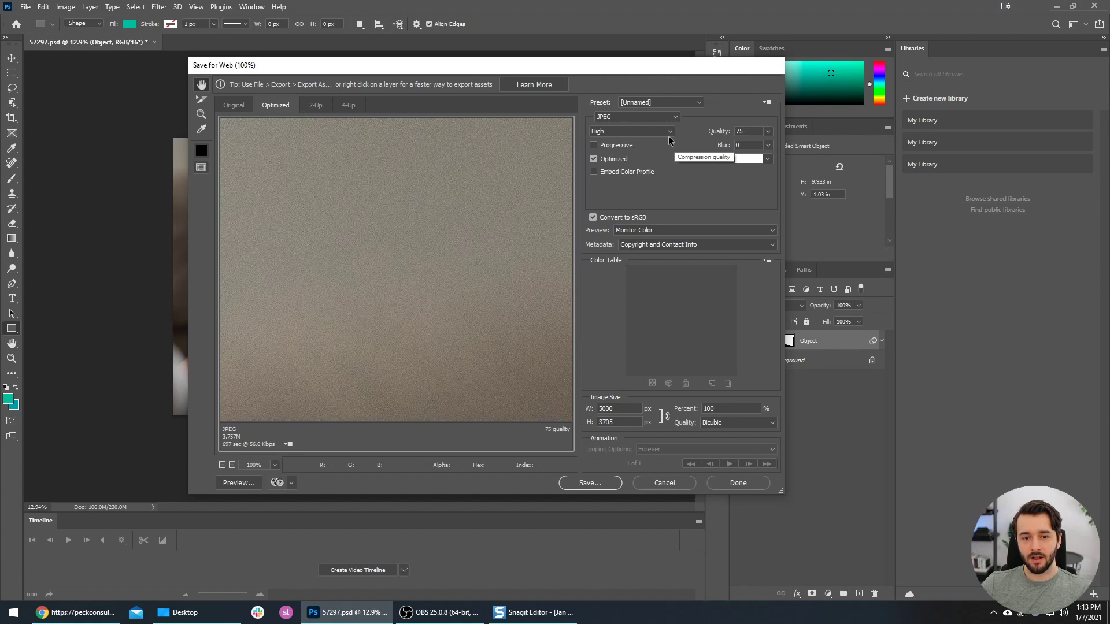
{"action": "double_click", "coordinate": [616, 409]}
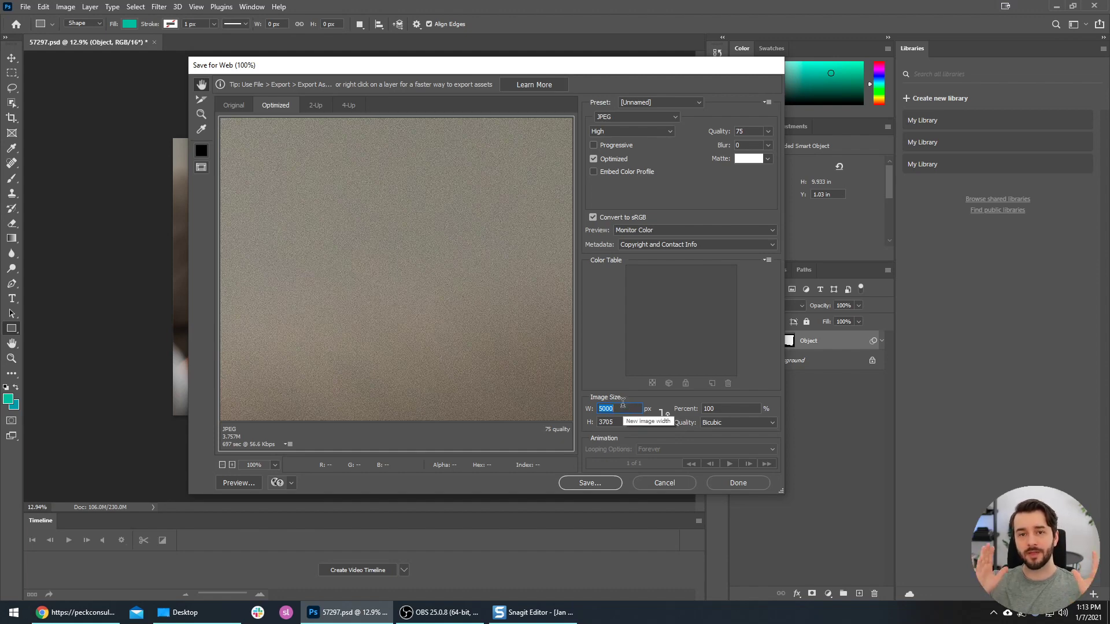
{"action": "type", "text": "800"}
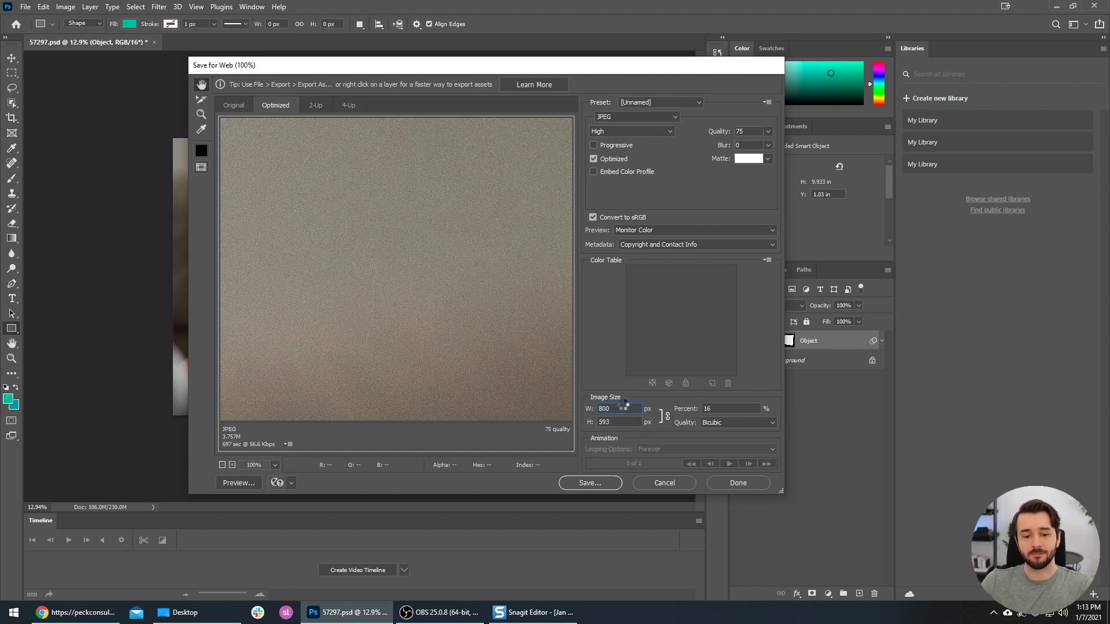
{"action": "key", "text": "Tab"}
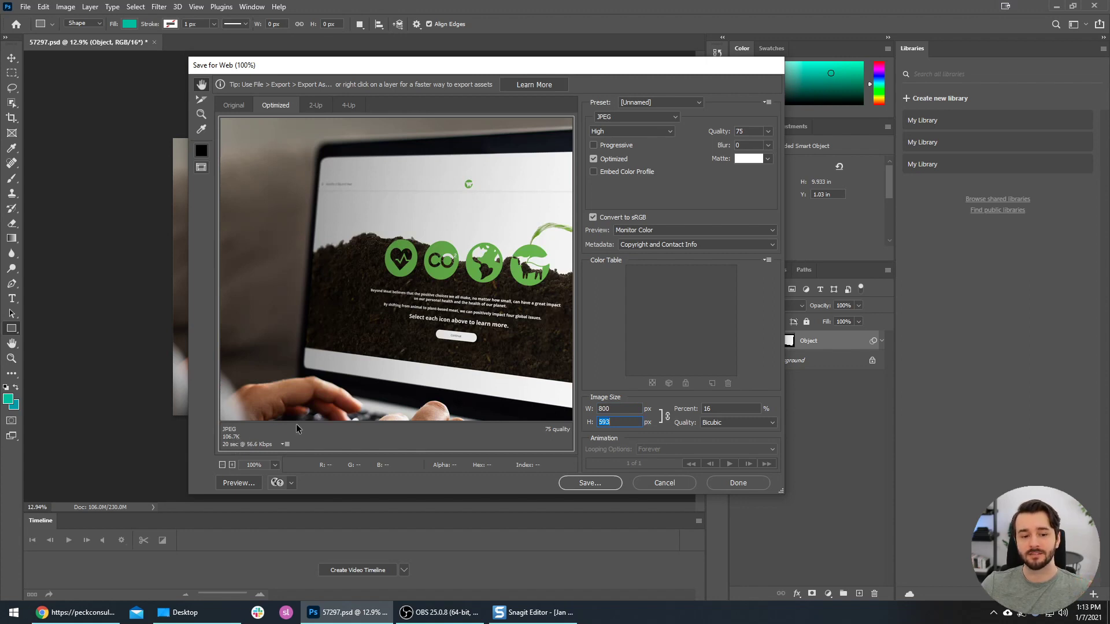
{"action": "left_click_drag", "start_coordinate": [467, 311], "coordinate": [430, 289]}
Step: Save the optimized JPEG to the Desktop as eLearning-Mockup.jpg
{"action": "left_click", "coordinate": [590, 482]}
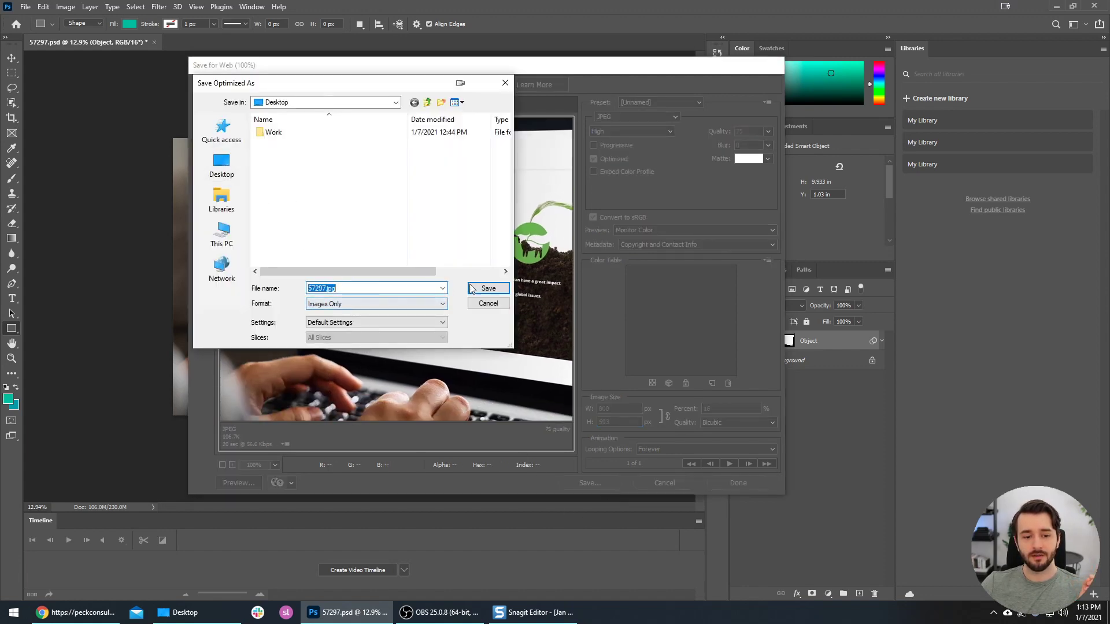
{"action": "type", "text": "eL"}
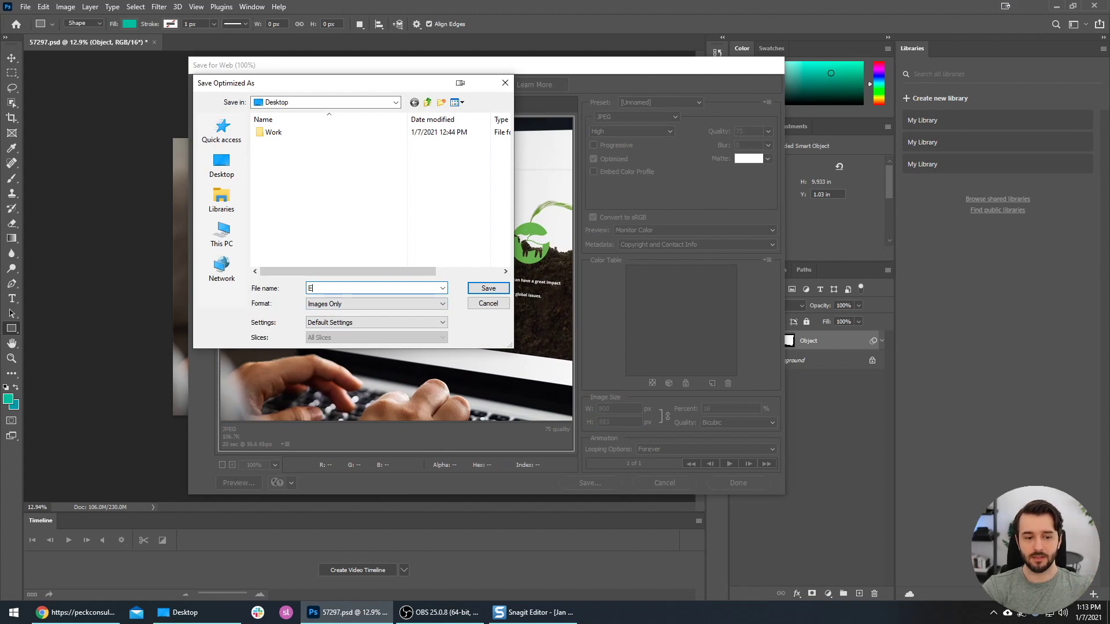
{"action": "type", "text": "earning Photo"}
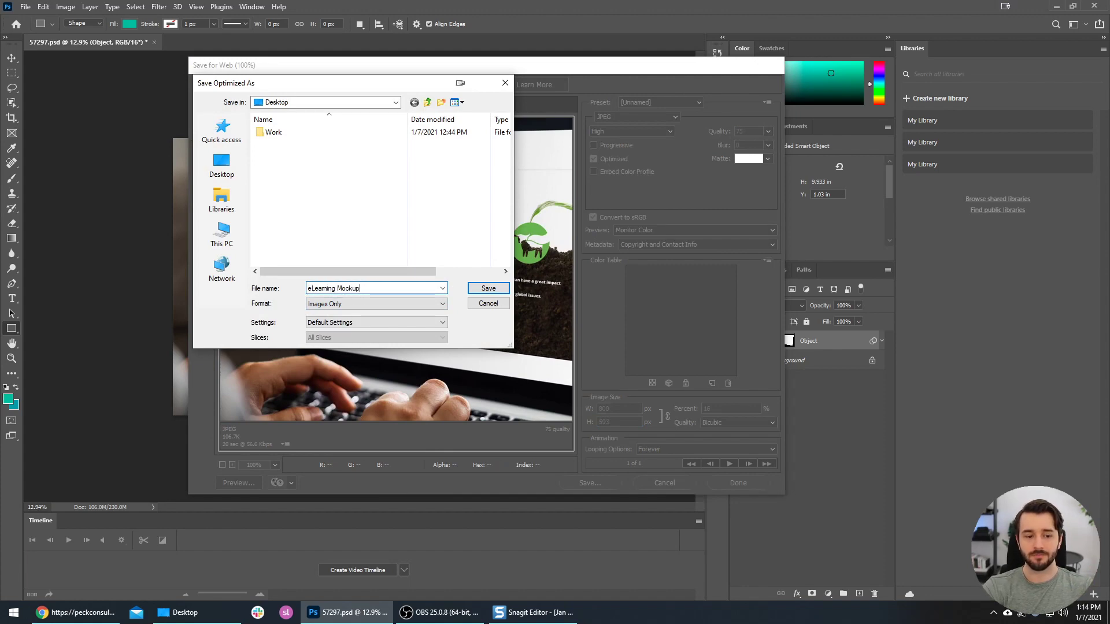
{"action": "key", "text": "Return"}
Step: Open eLearning-Mockup.jpg from the Desktop folder to view the finished mockup
{"action": "left_click", "coordinate": [179, 610]}
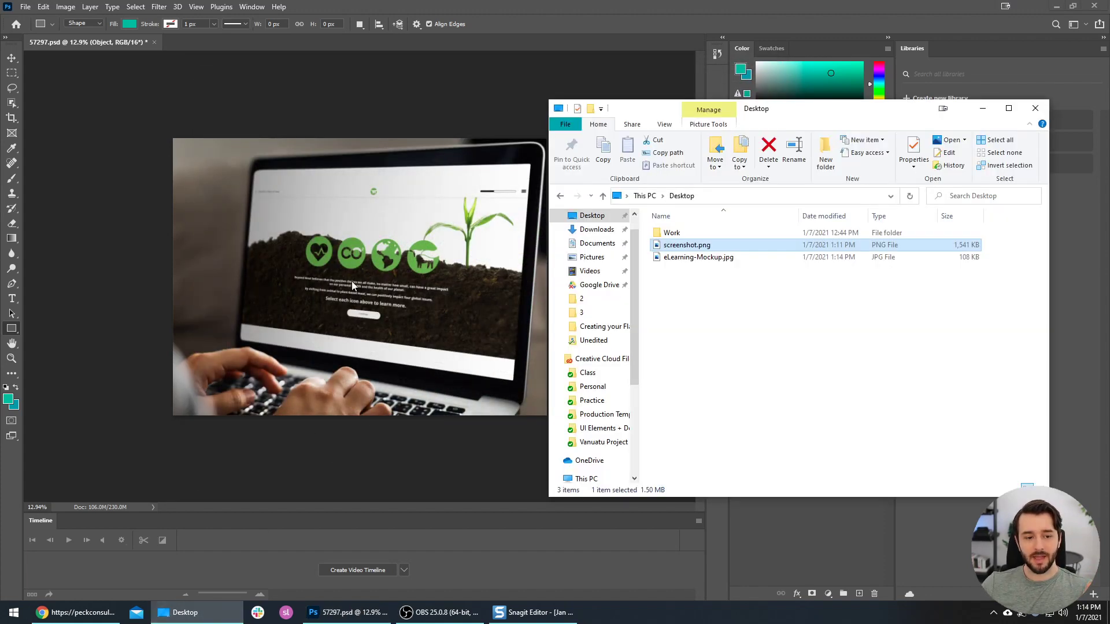
{"action": "double_click", "coordinate": [728, 263]}
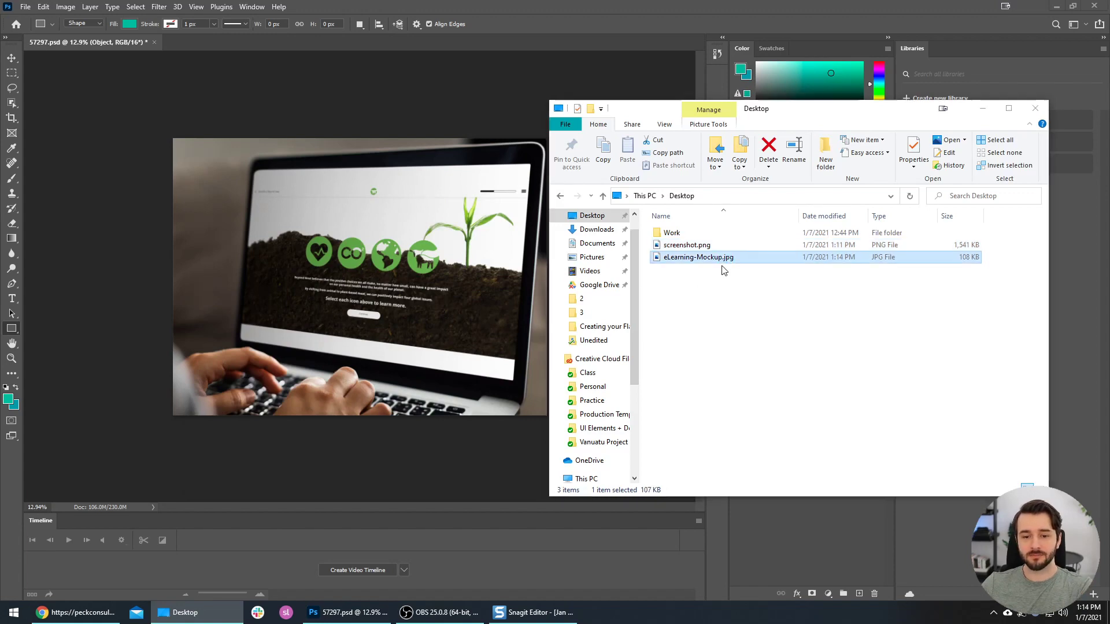